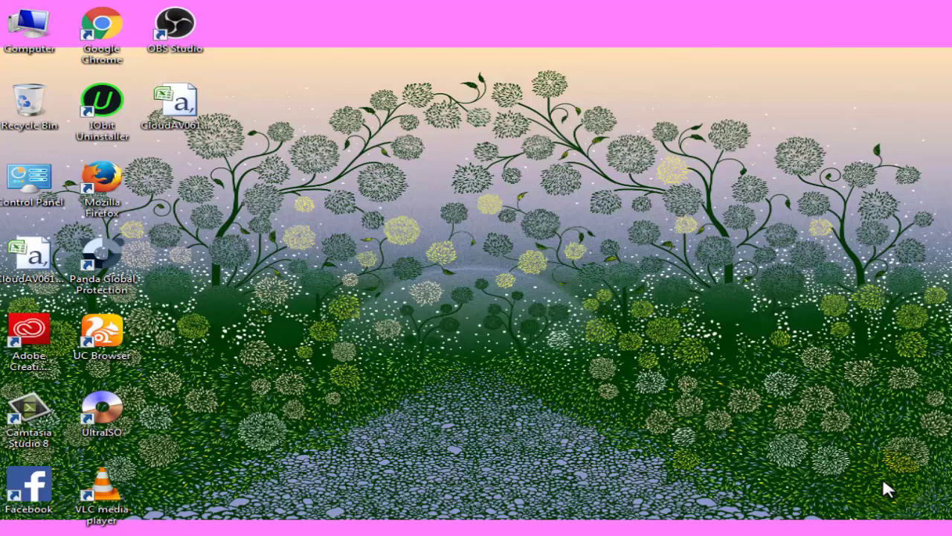
Step: Refresh the Windows desktop three times
right_click(638, 204)
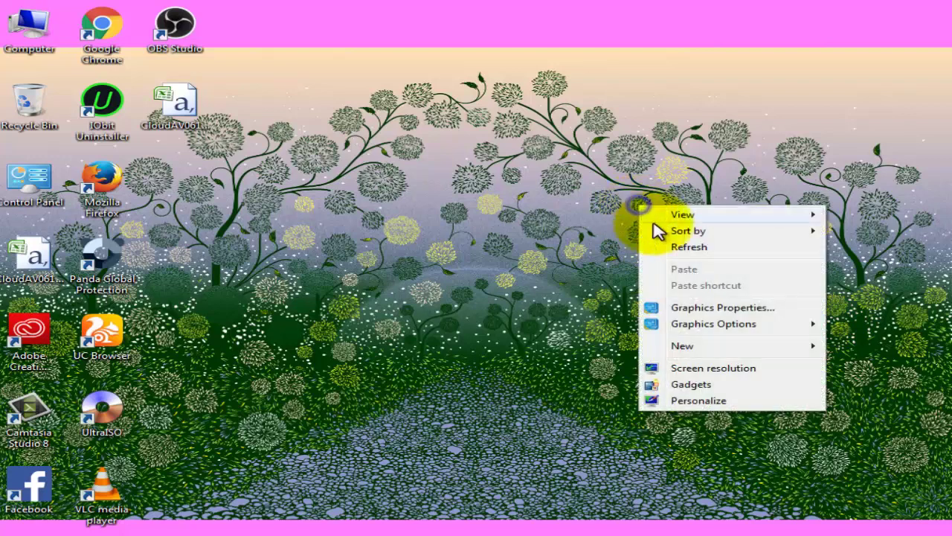
left_click(689, 247)
right_click(578, 182)
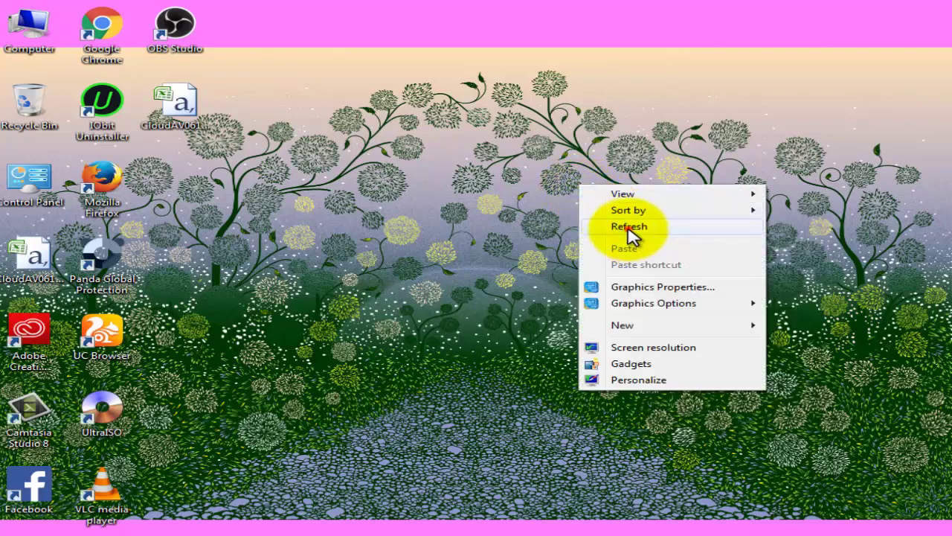
left_click(629, 233)
right_click(559, 188)
left_click(630, 232)
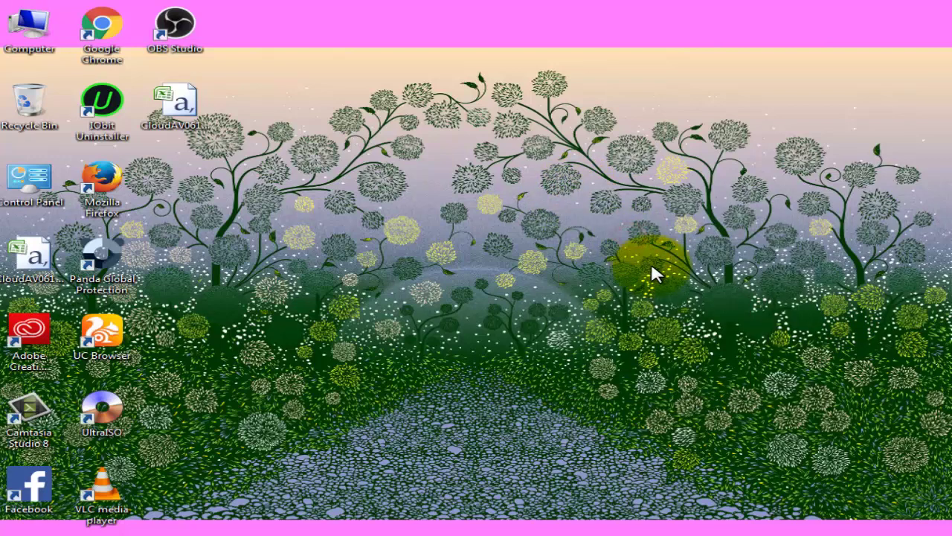
Step: Check the computer's current network connection and close the connection summary
left_click(835, 530)
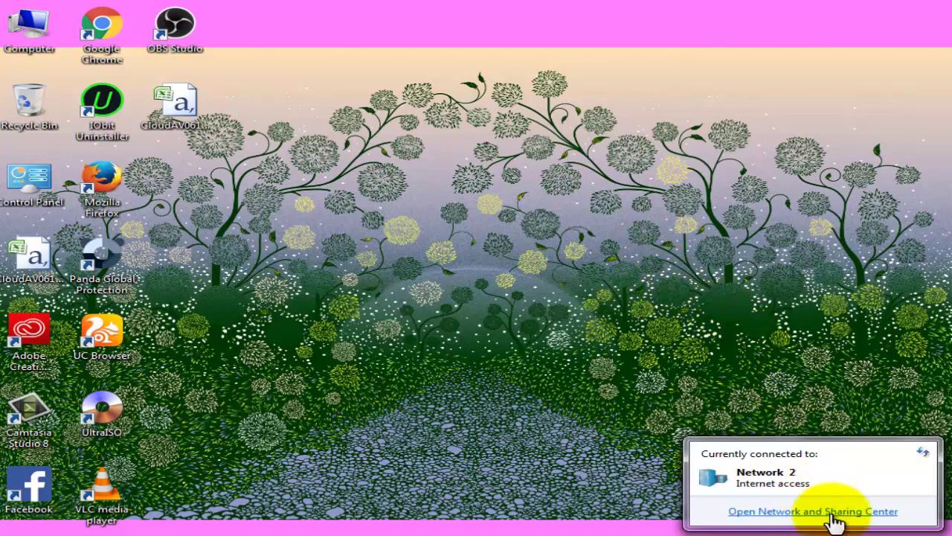
left_click(626, 303)
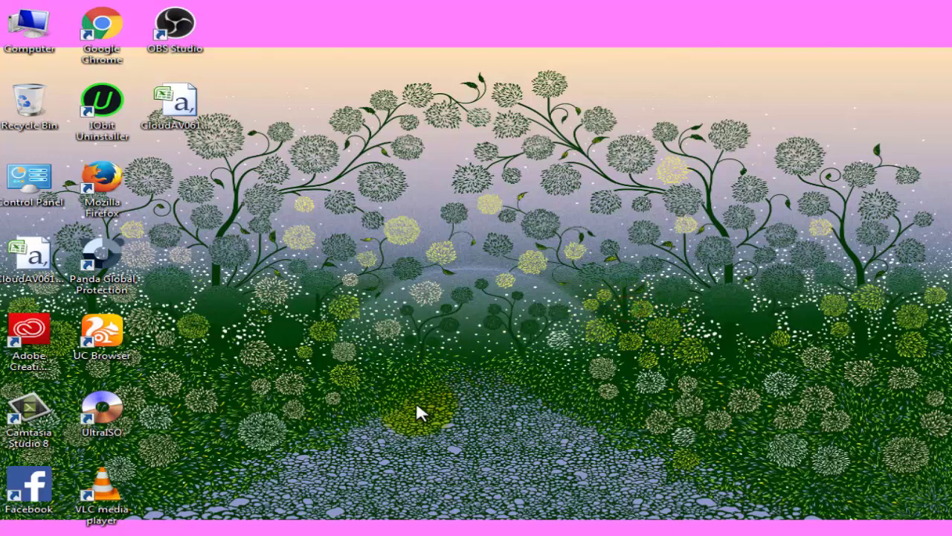
left_click(499, 279)
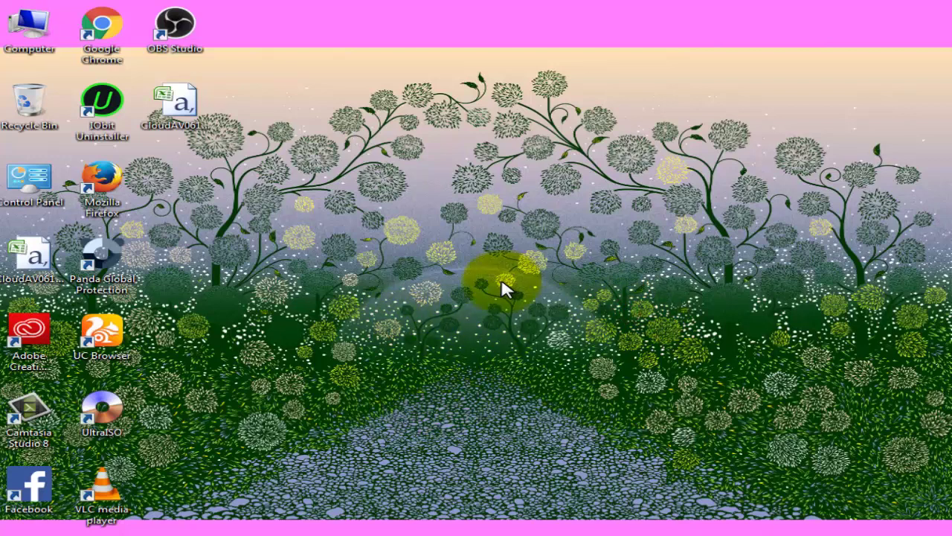
Step: Open Google Chrome's Clear browsing data dialog and also select cached images, passwords, autofill form data, hosted app data and media licenses
left_click(583, 532)
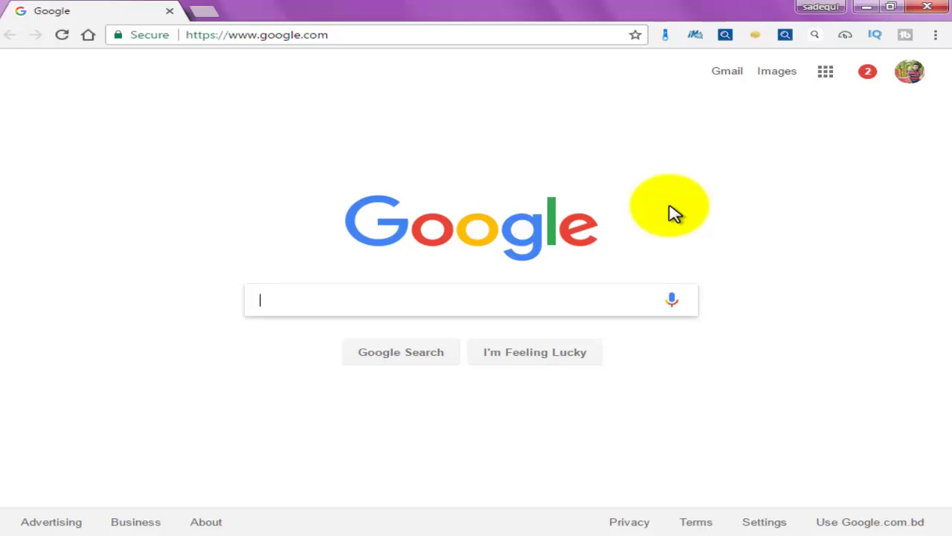
key("ctrl+shift+Delete")
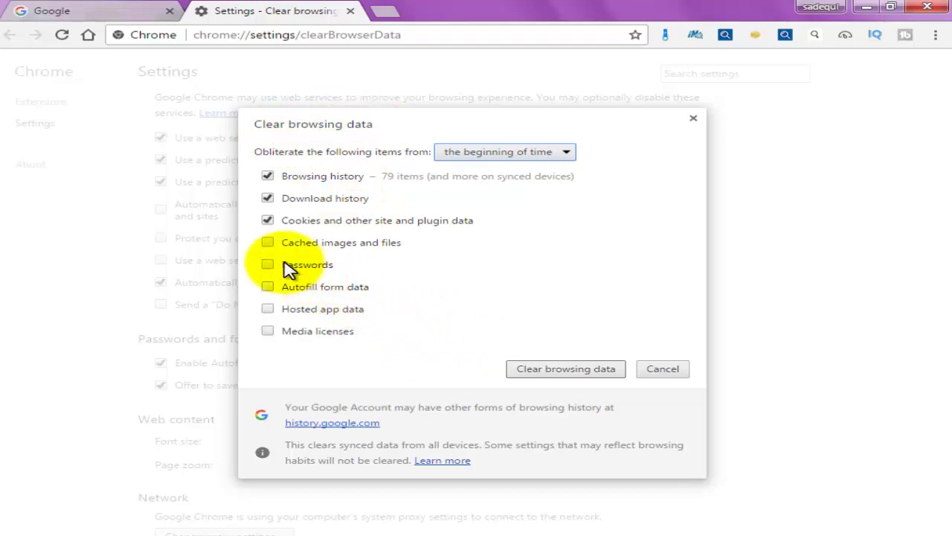
left_click(267, 241)
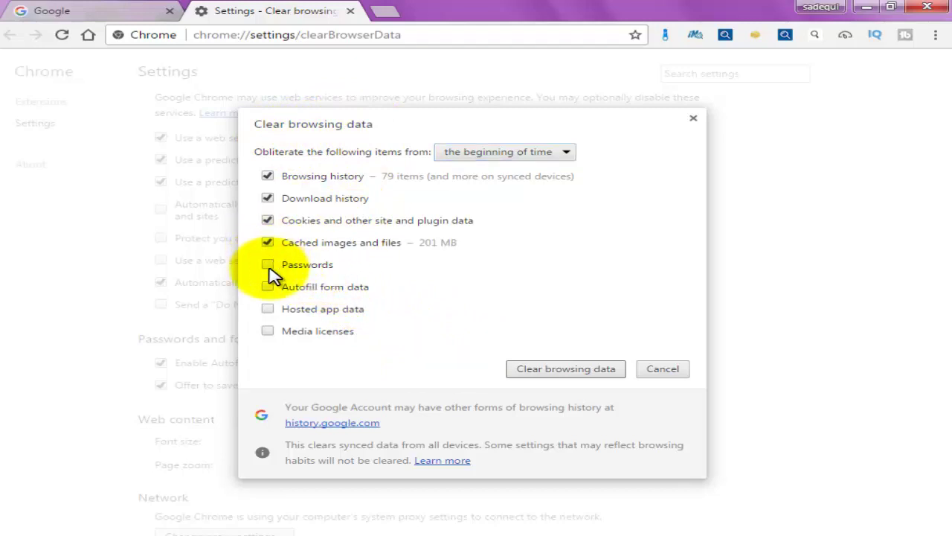
left_click(267, 265)
left_click(267, 288)
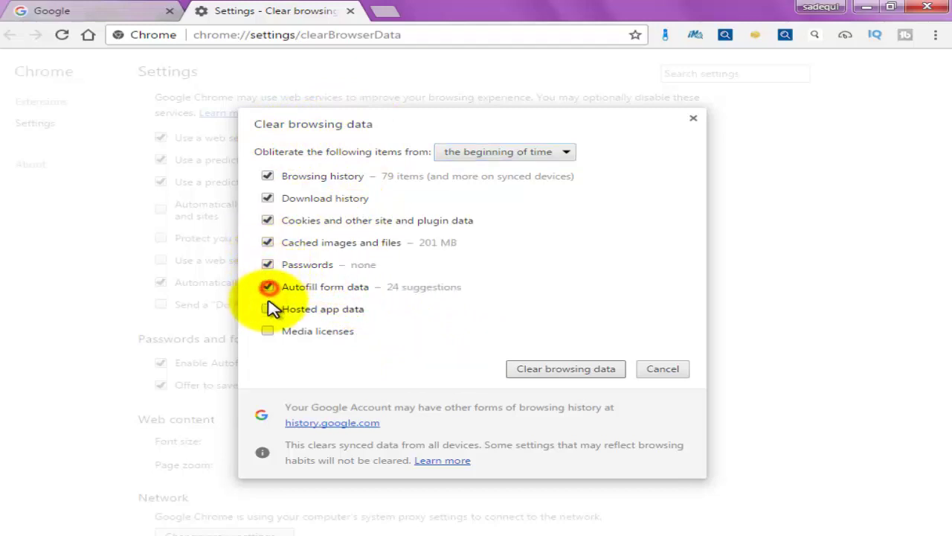
left_click(267, 309)
left_click(268, 331)
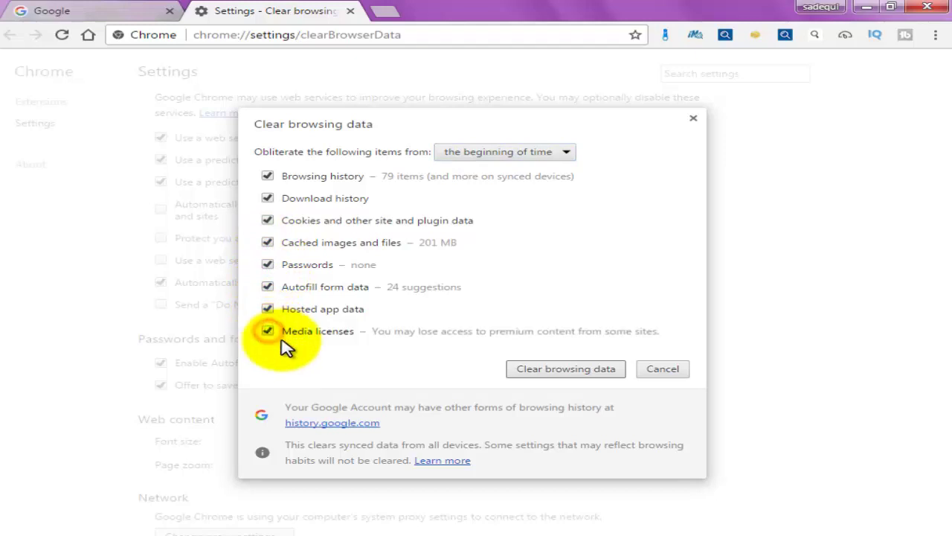
Step: Clear the selected browsing data from the beginning of time and close Chrome
left_click(567, 154)
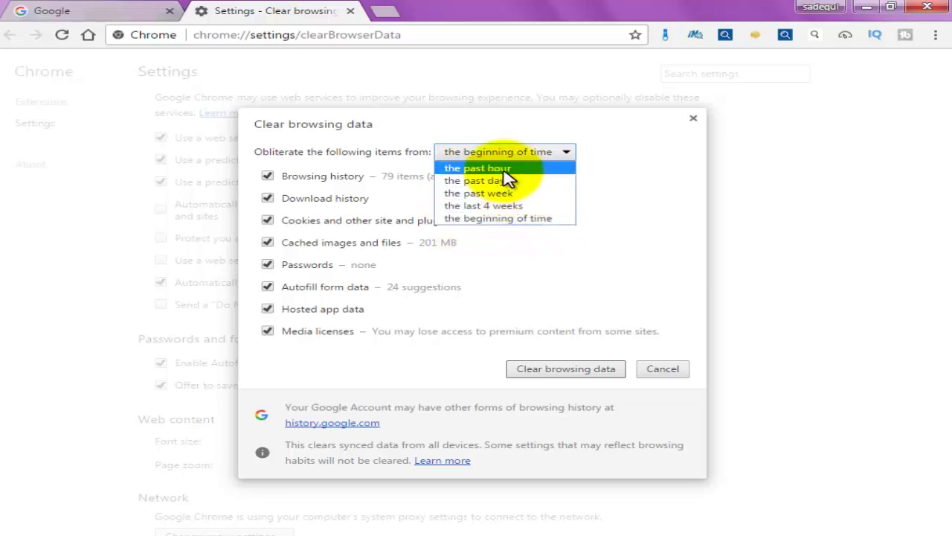
left_click(497, 223)
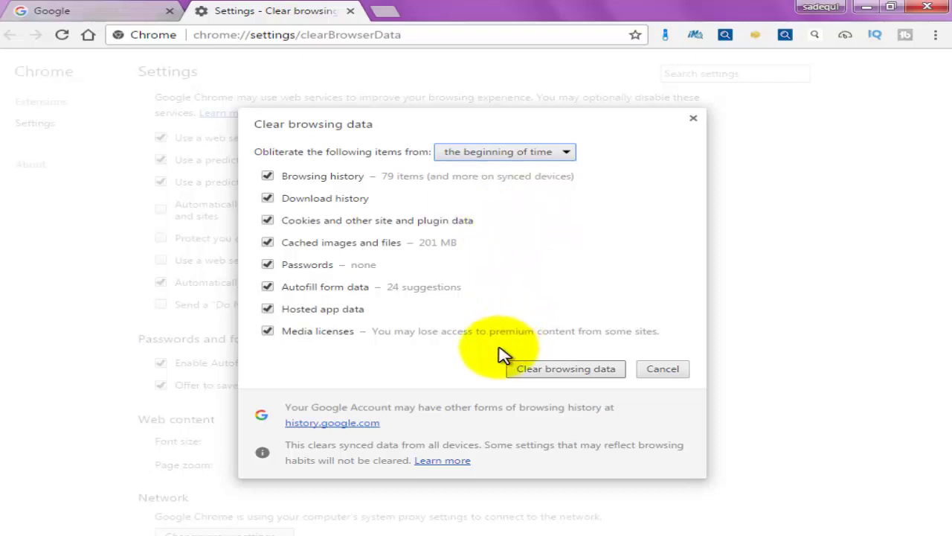
left_click(578, 376)
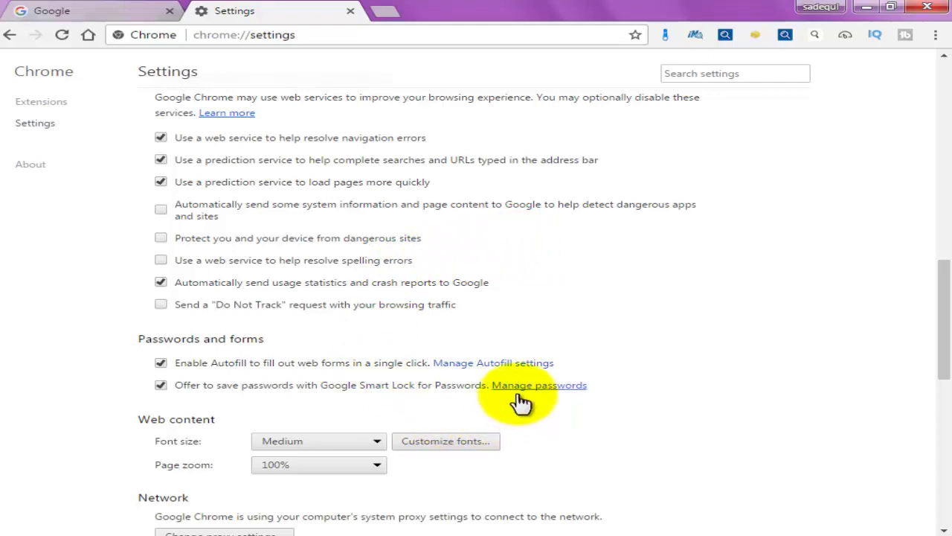
left_click(928, 7)
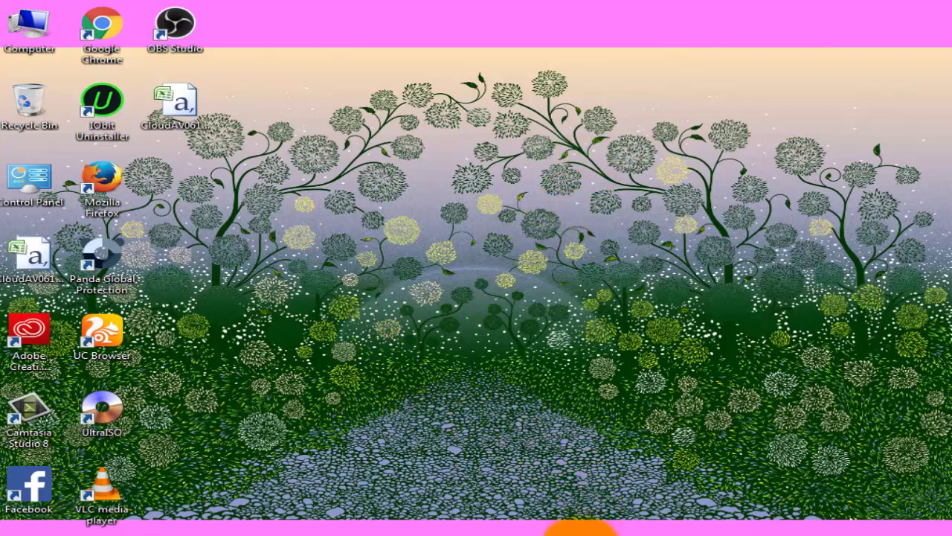
Step: Reopen Chrome, clear all browsing data types from the beginning of time once more, and close the browser
left_click(578, 529)
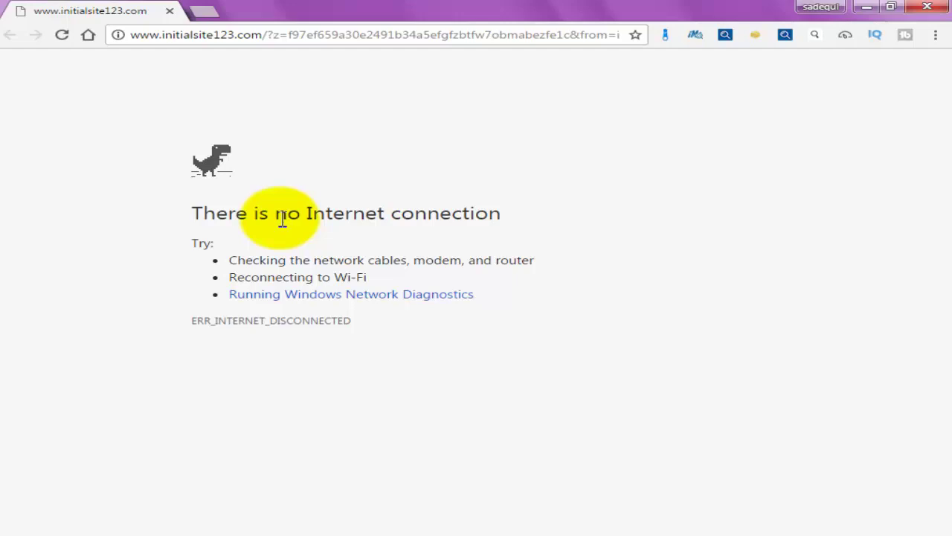
key("ctrl+shift+Delete")
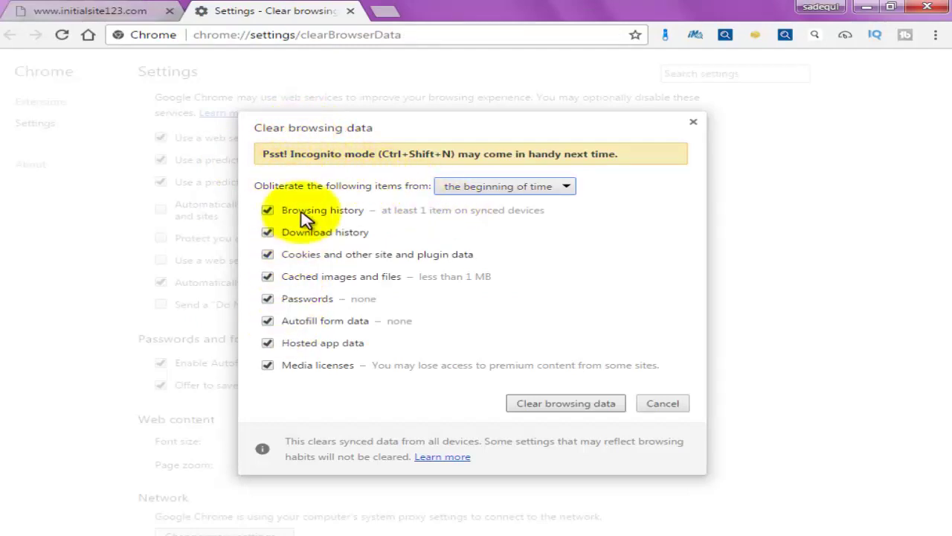
left_click(267, 364)
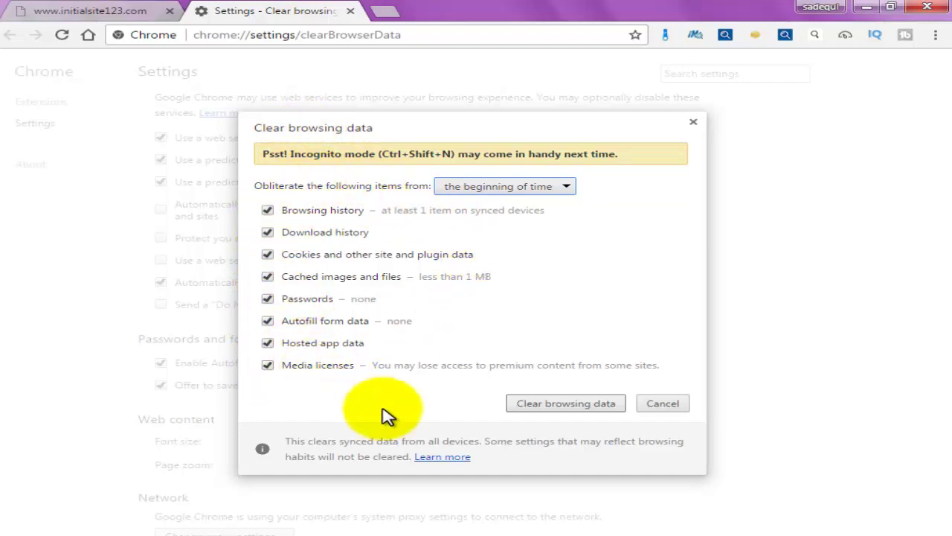
left_click(564, 411)
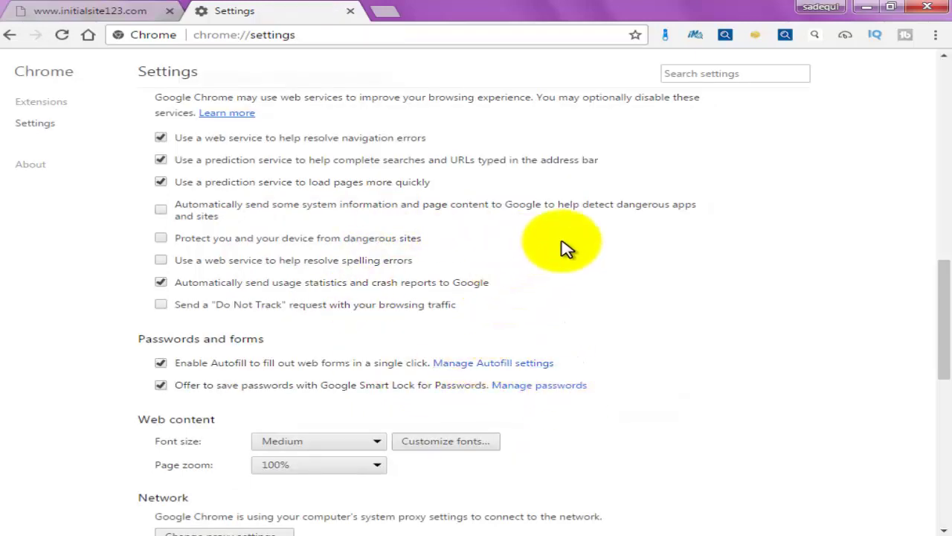
left_click(926, 11)
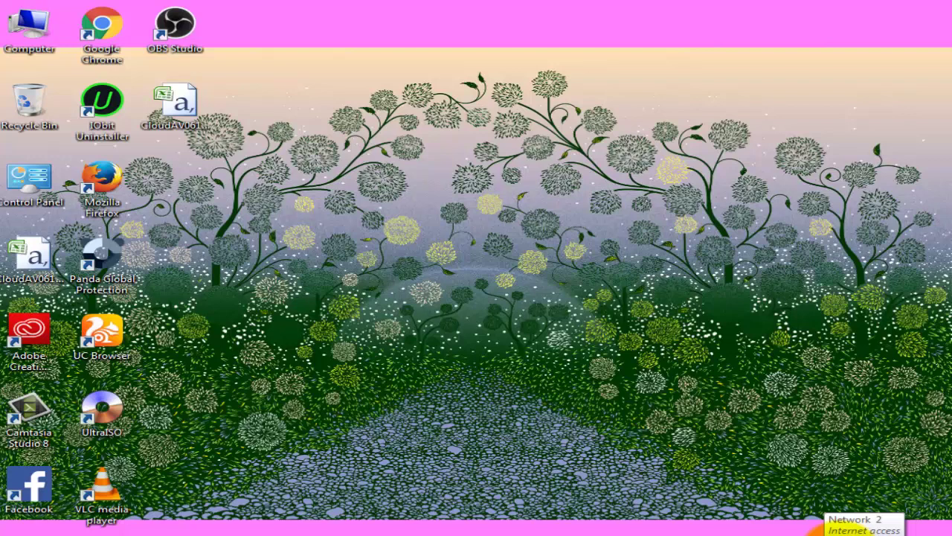
Step: Open Internet Options from the Network and Sharing Center and enable deleting browsing history on exit
left_click(815, 530)
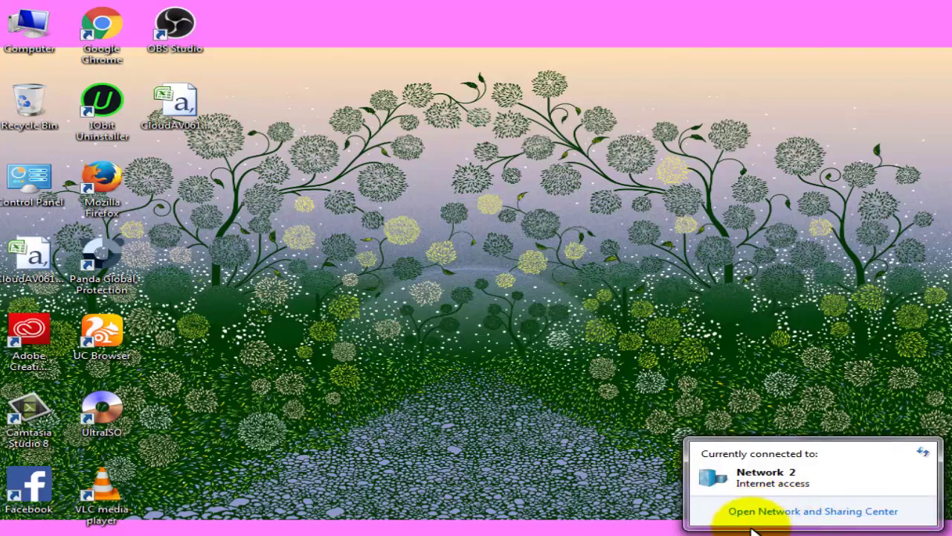
left_click(835, 515)
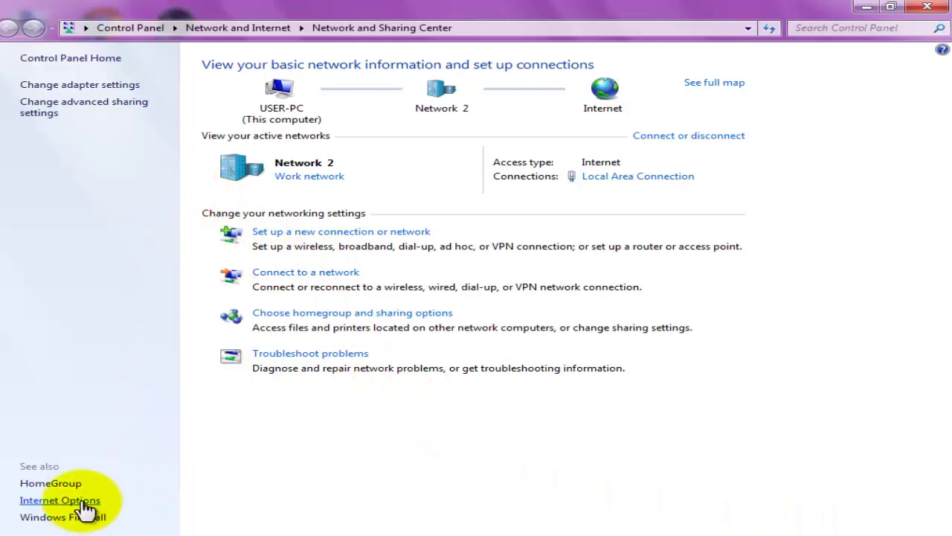
left_click(59, 500)
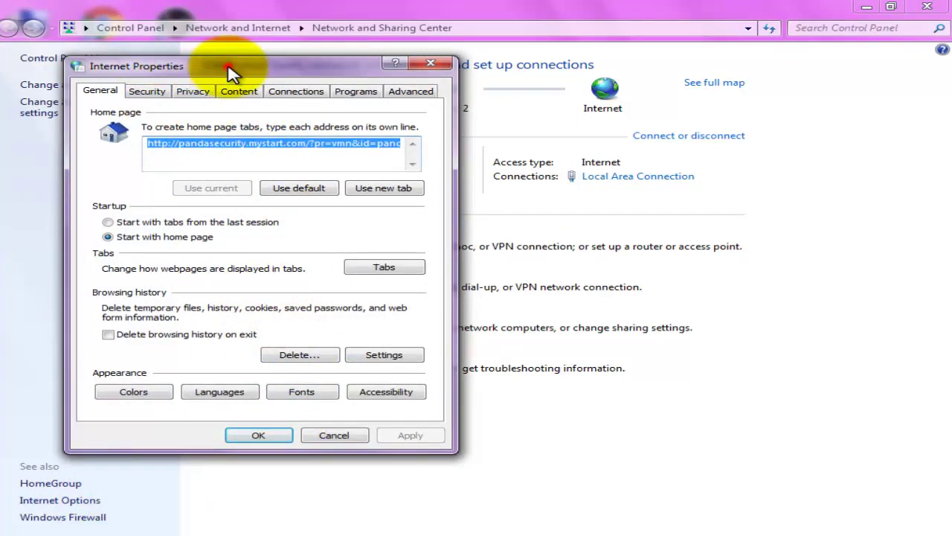
left_click_drag(230, 72, 288, 75)
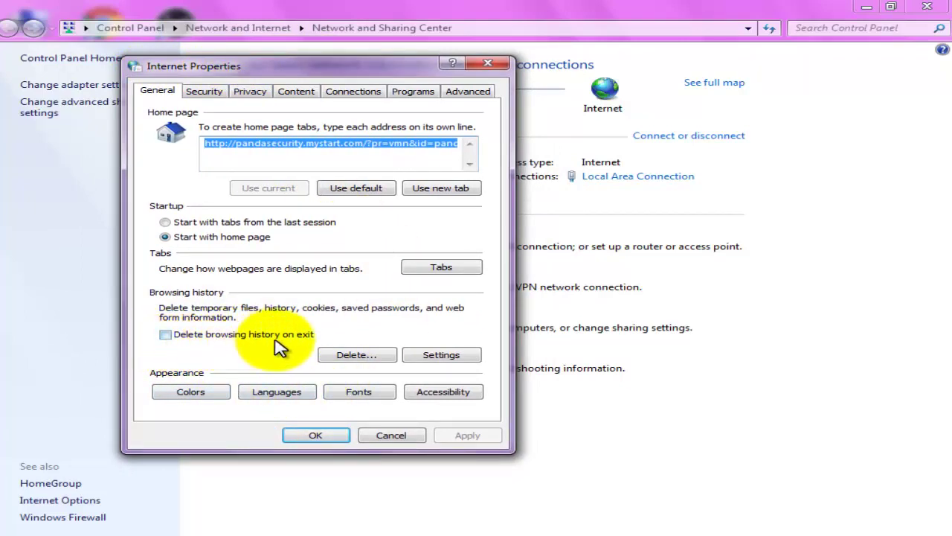
left_click(165, 334)
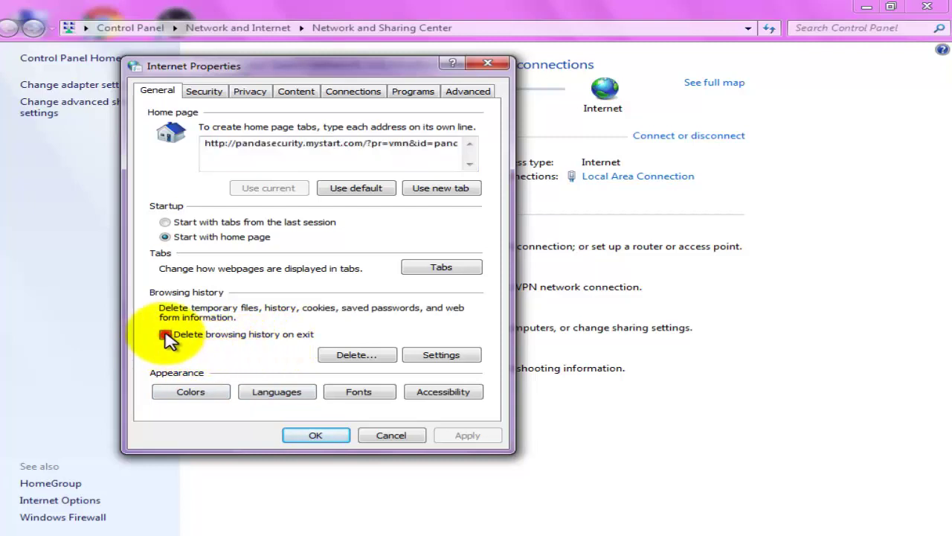
Step: Delete all listed browsing history categories, apply the internet properties, and close the Network and Sharing Center
left_click(358, 356)
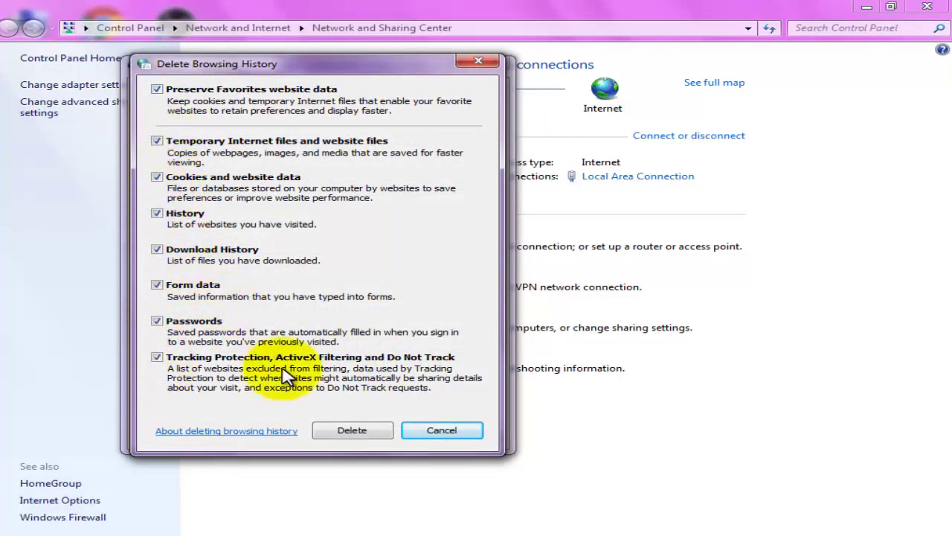
left_click(352, 431)
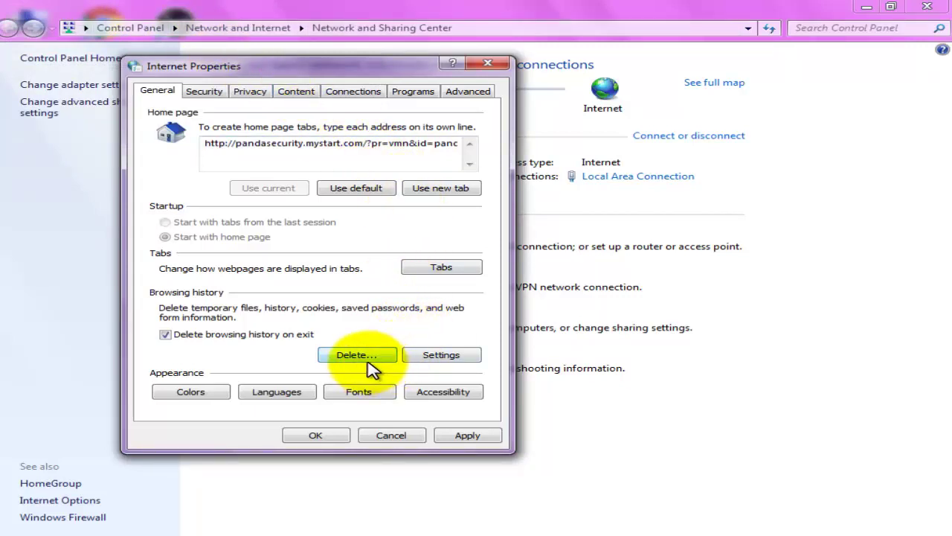
left_click(469, 437)
left_click(315, 436)
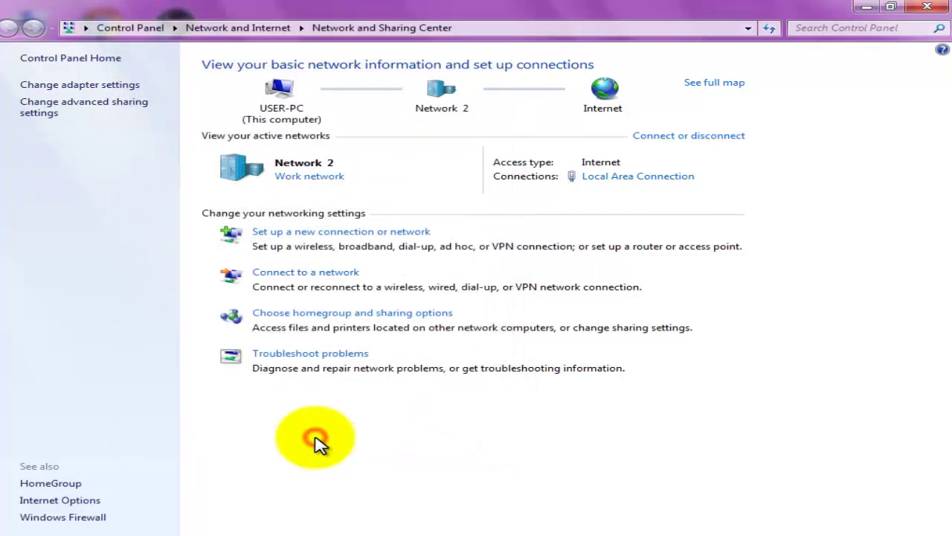
left_click(927, 11)
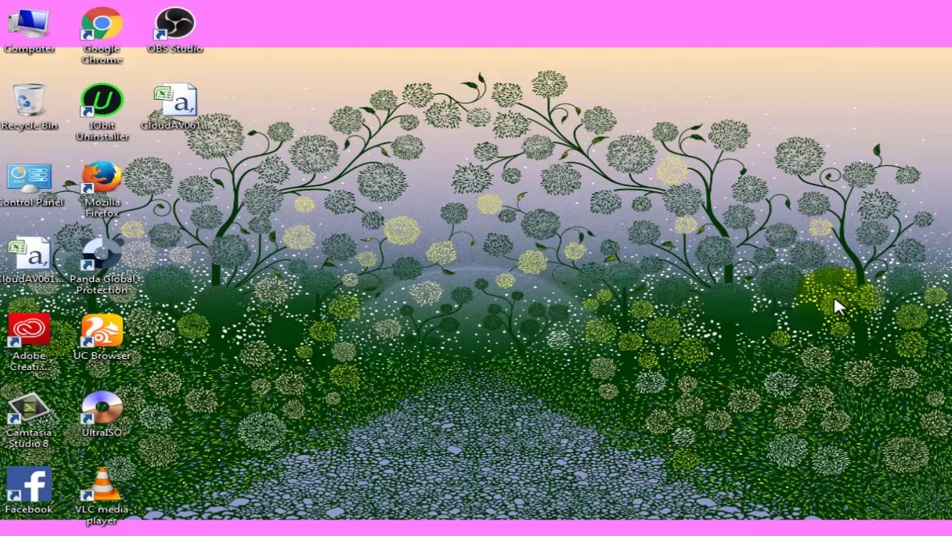
Step: Exit the Google Chrome process running in the background from the hidden notification icons
left_click(787, 532)
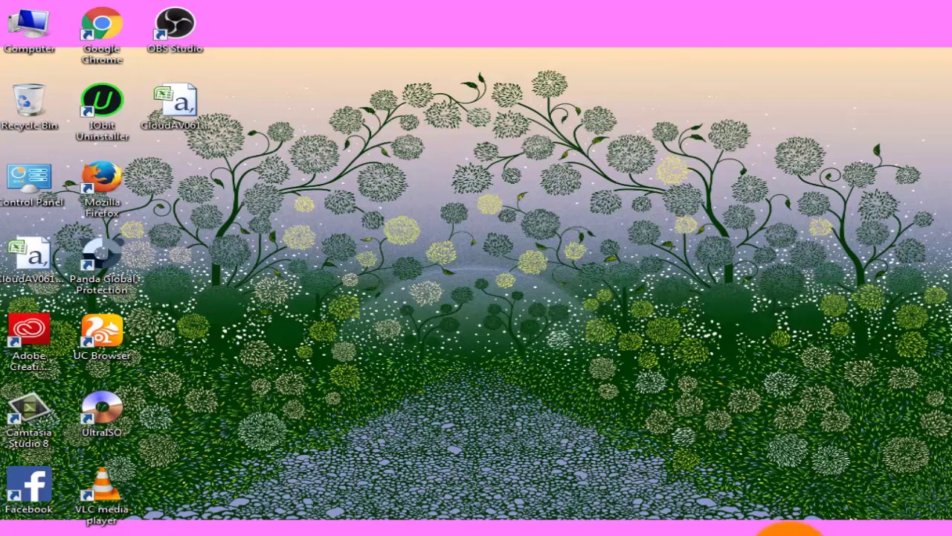
left_click(788, 531)
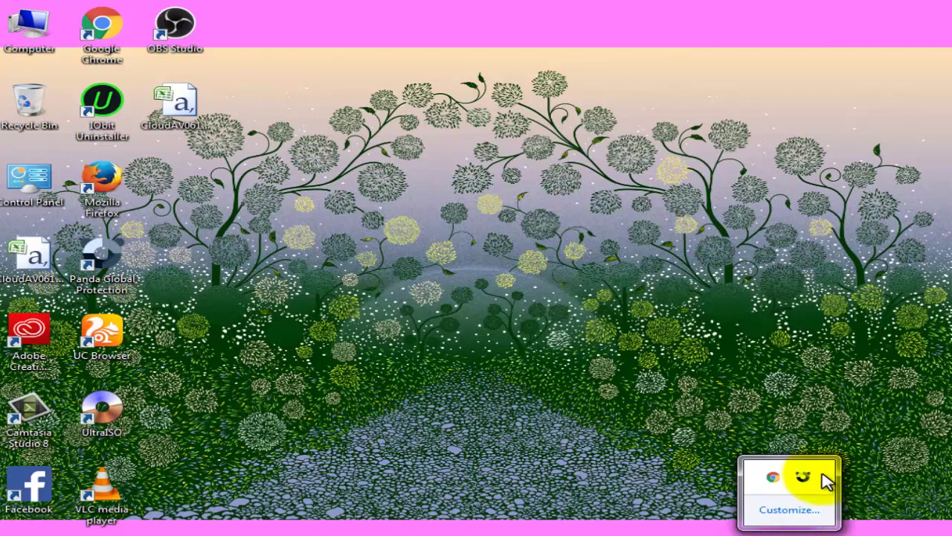
right_click(774, 485)
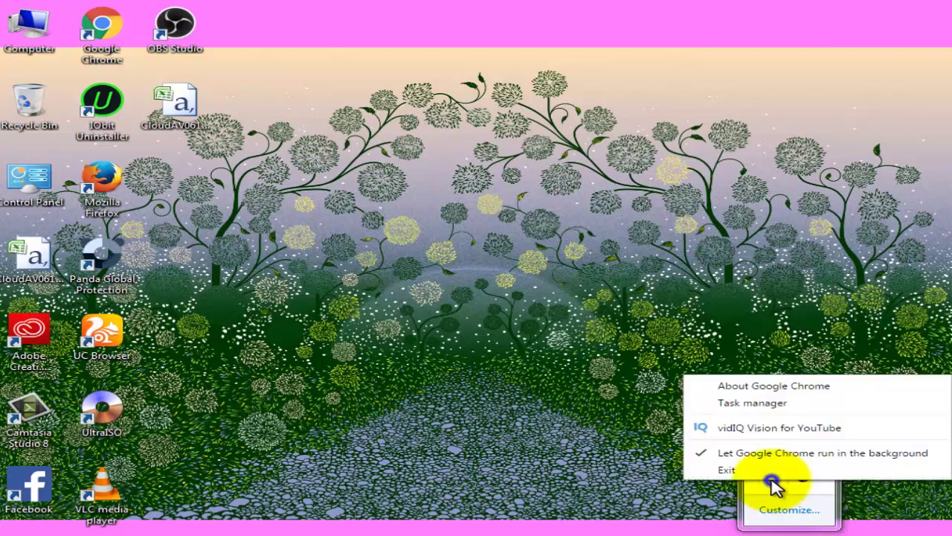
left_click(733, 472)
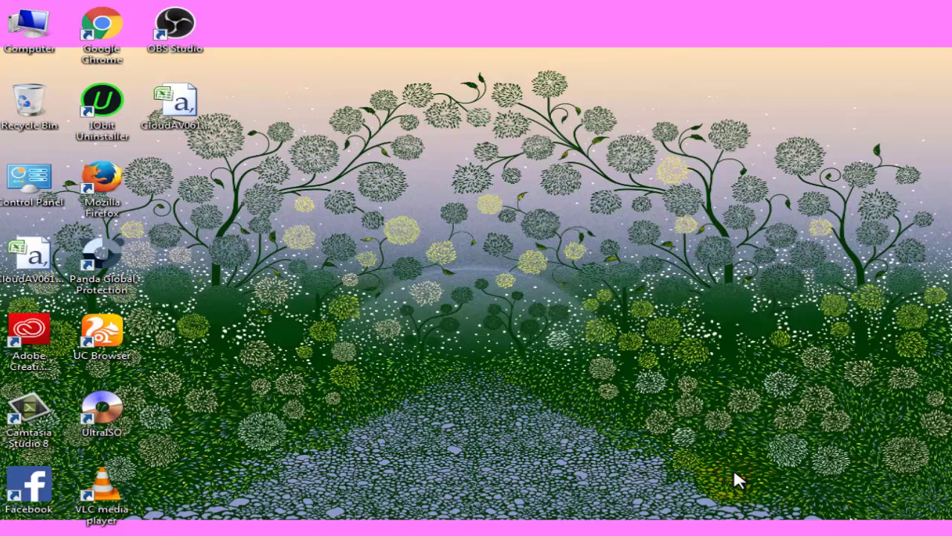
Step: Check the hidden notification icons for other programs still running in the background
left_click(788, 530)
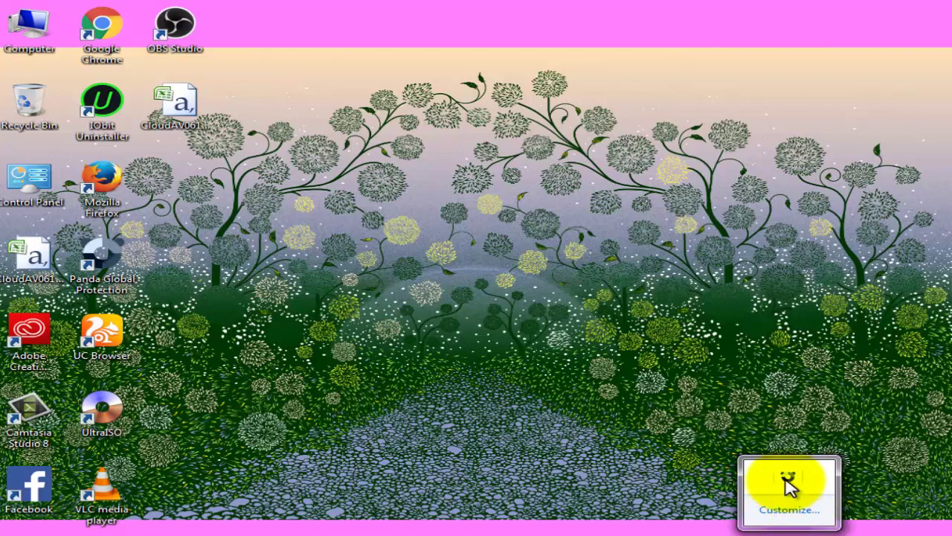
right_click(787, 482)
left_click(504, 337)
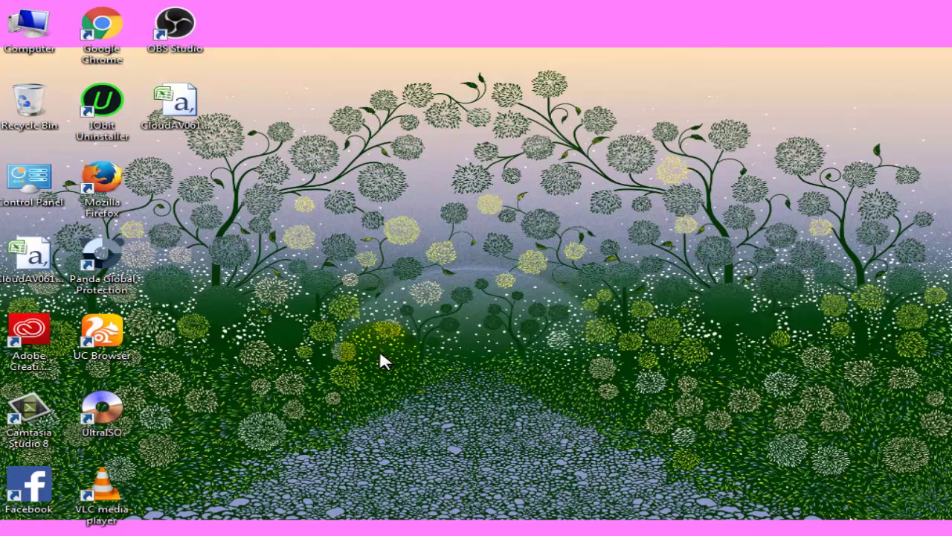
Step: Open the user's temporary files folder by running %TEMP% from the Run dialog
key("super+r")
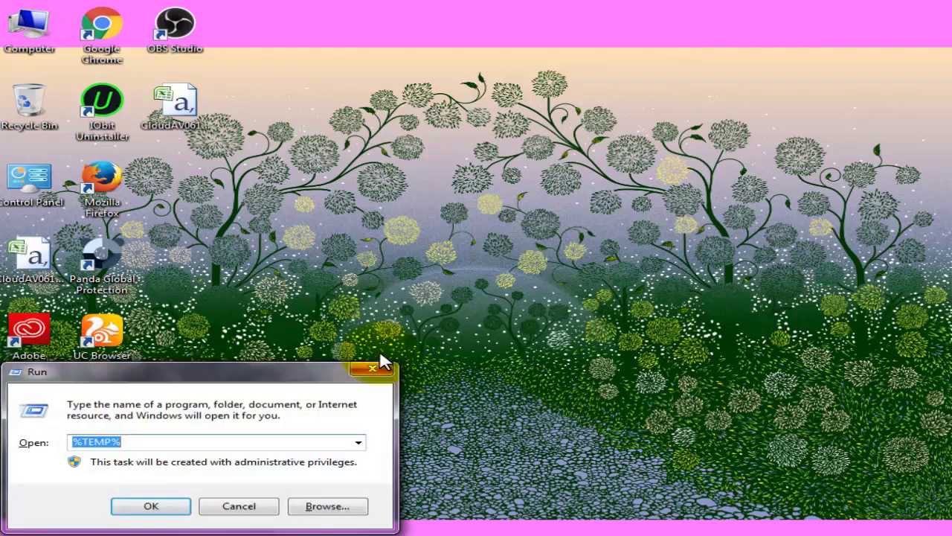
mouse_move(298, 364)
left_mouse_down()
mouse_move(336, 351)
mouse_move(573, 98)
left_mouse_up()
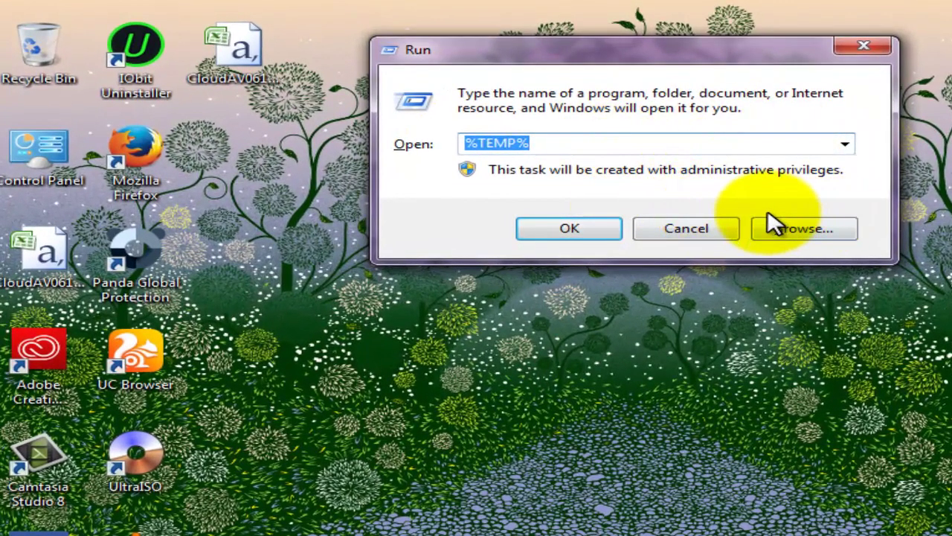
left_click(846, 145)
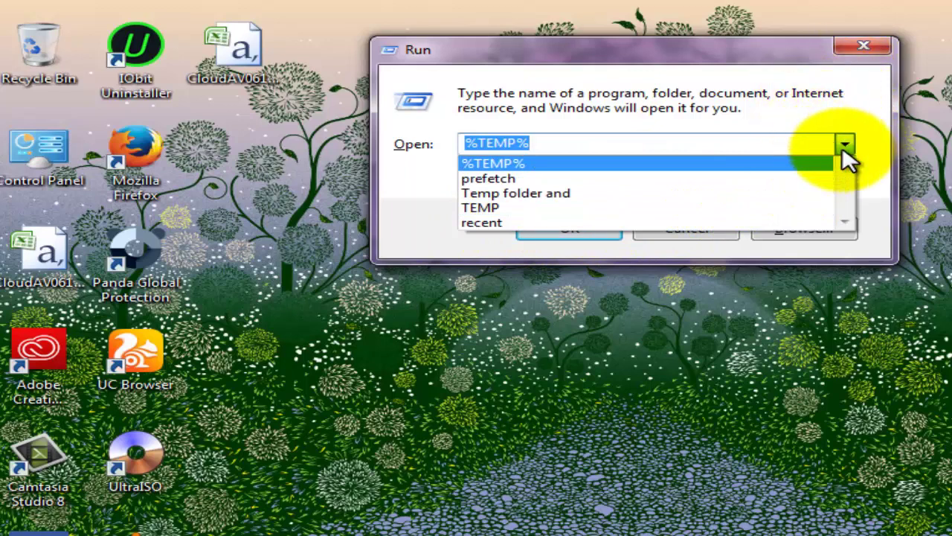
left_click(782, 143)
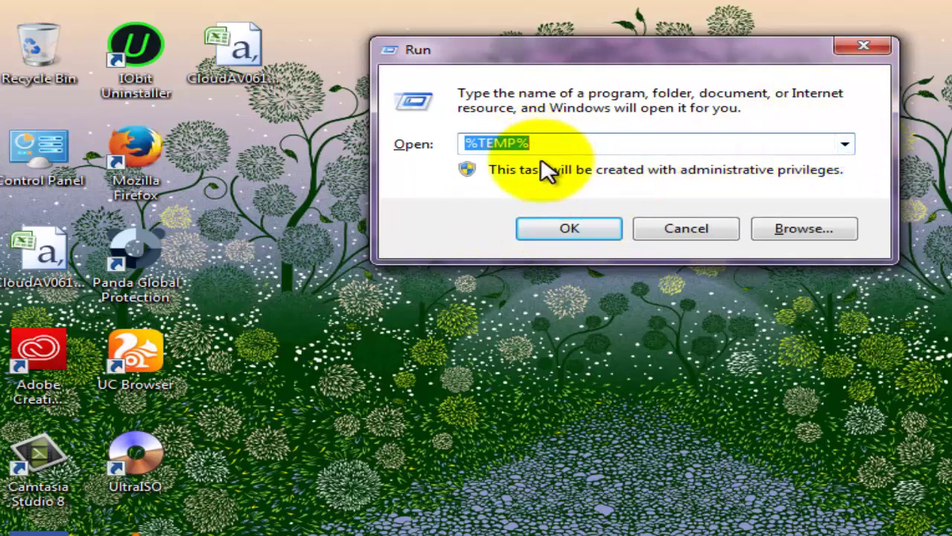
left_click(587, 227)
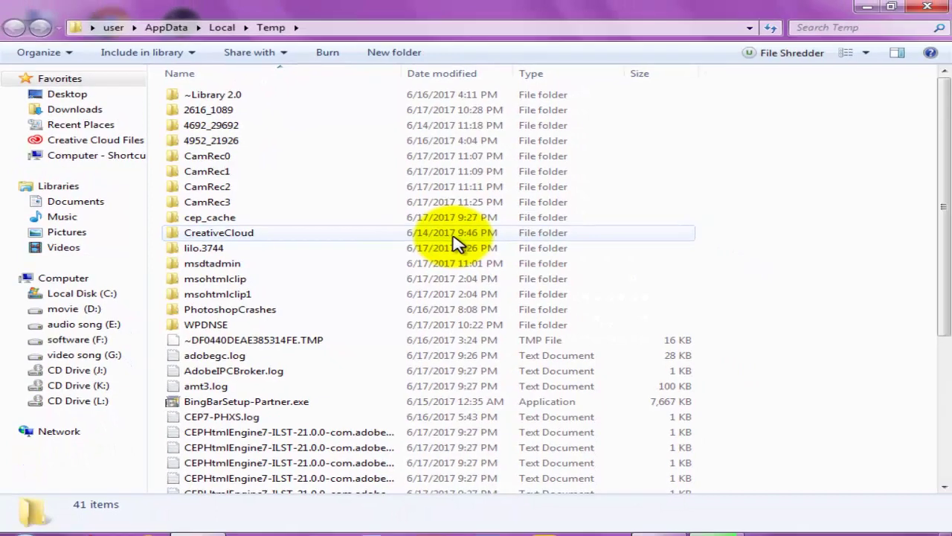
Step: Delete all items in the user's Temp folder, skipping those that are protected or in use
key("ctrl+a")
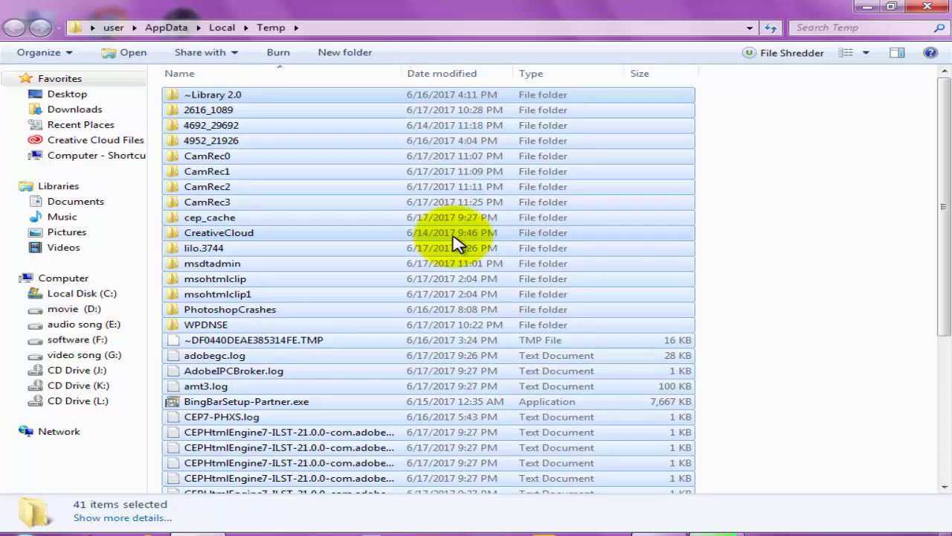
key("Delete")
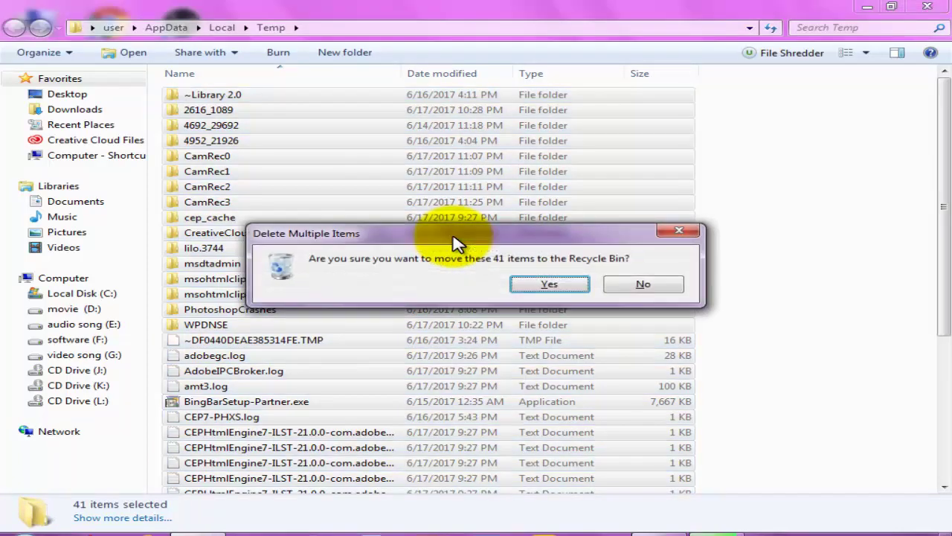
left_click(549, 285)
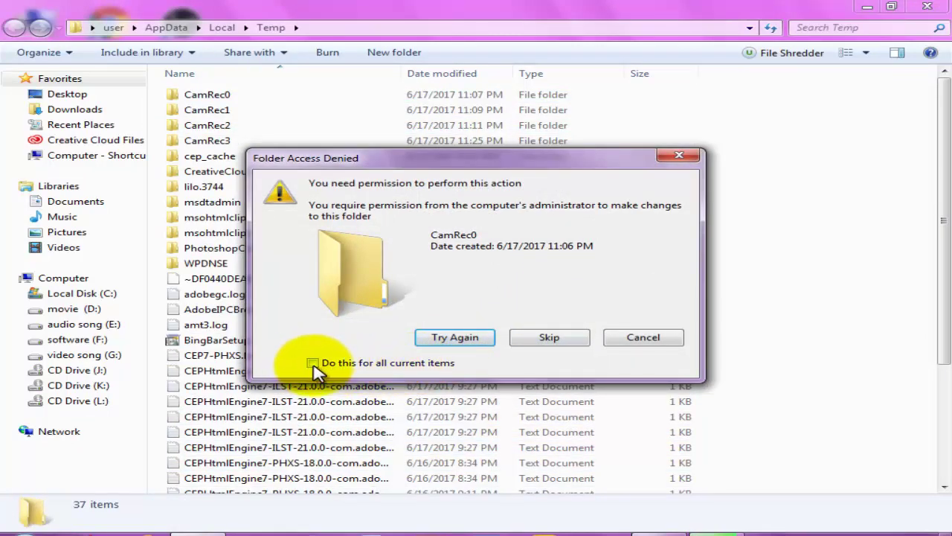
left_click(555, 337)
left_click(554, 337)
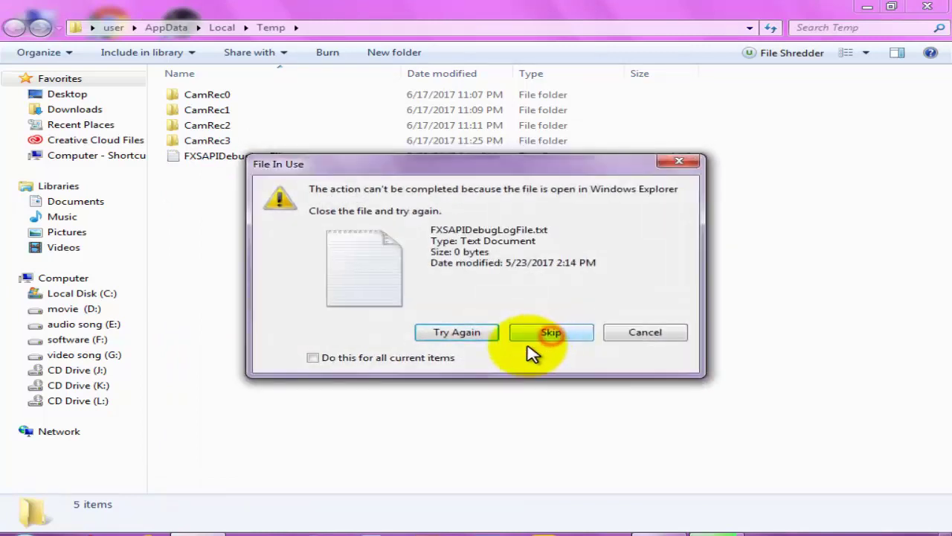
left_click(689, 164)
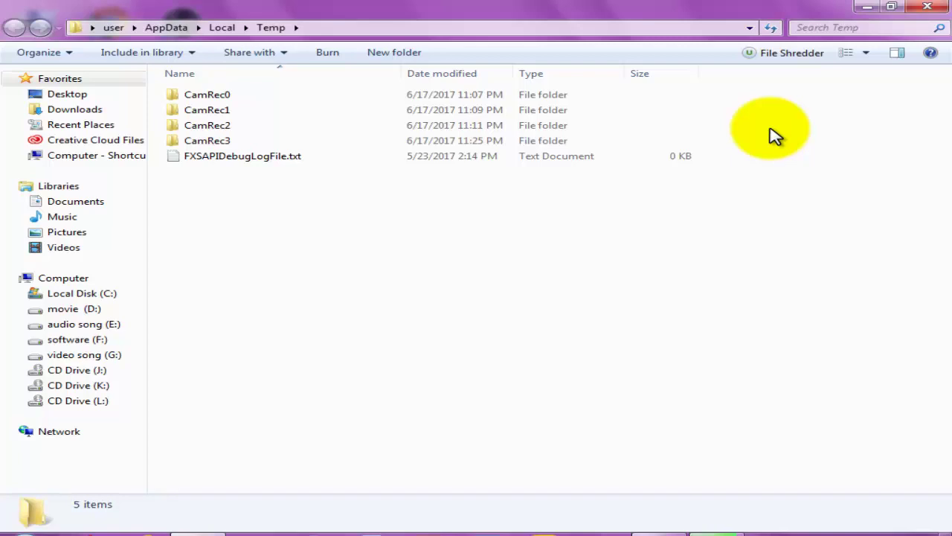
Step: Open the Prefetch folder with the Run command prefetch and delete all its contents
key("super+r")
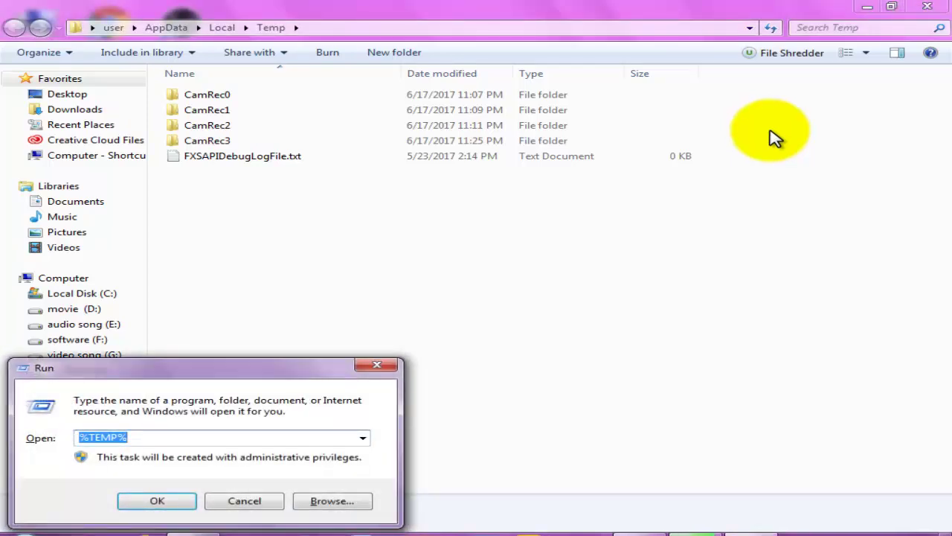
left_click(363, 439)
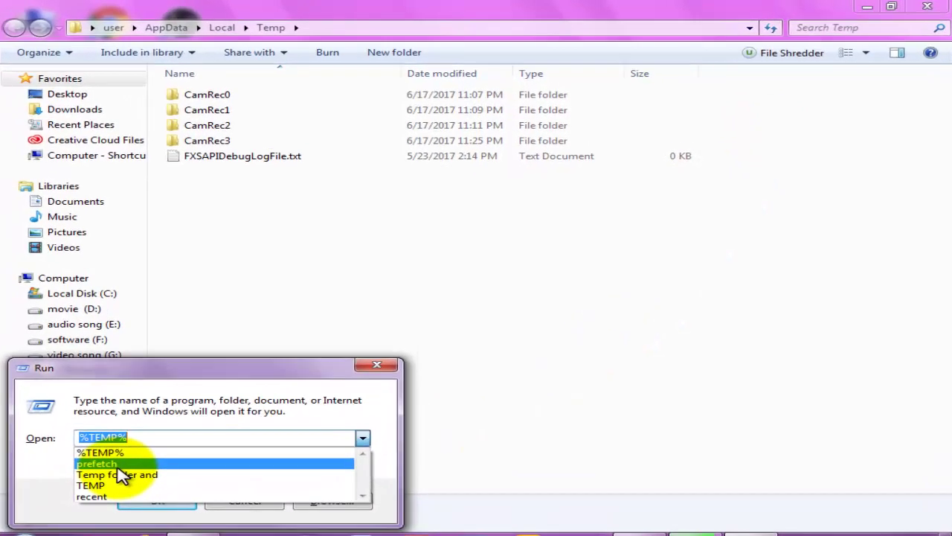
left_click(119, 462)
key("Return")
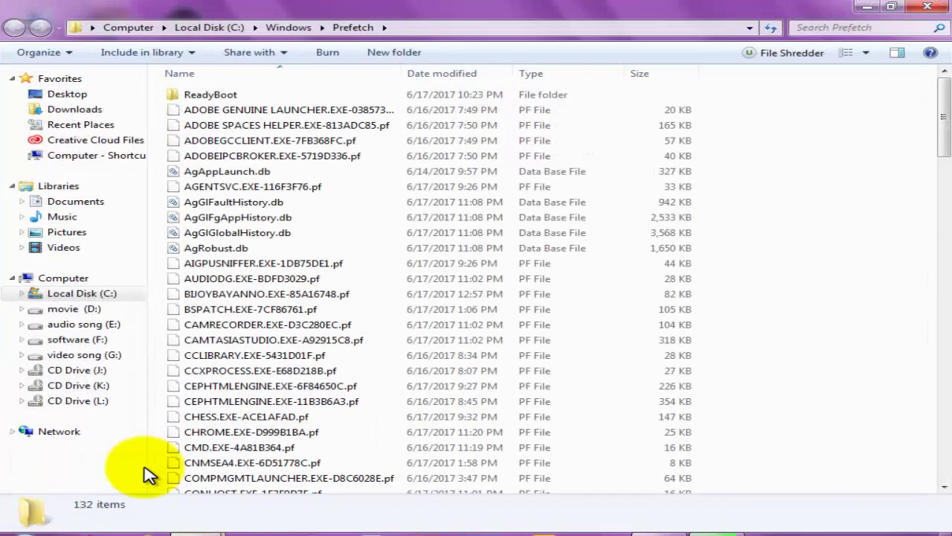
key("ctrl+a")
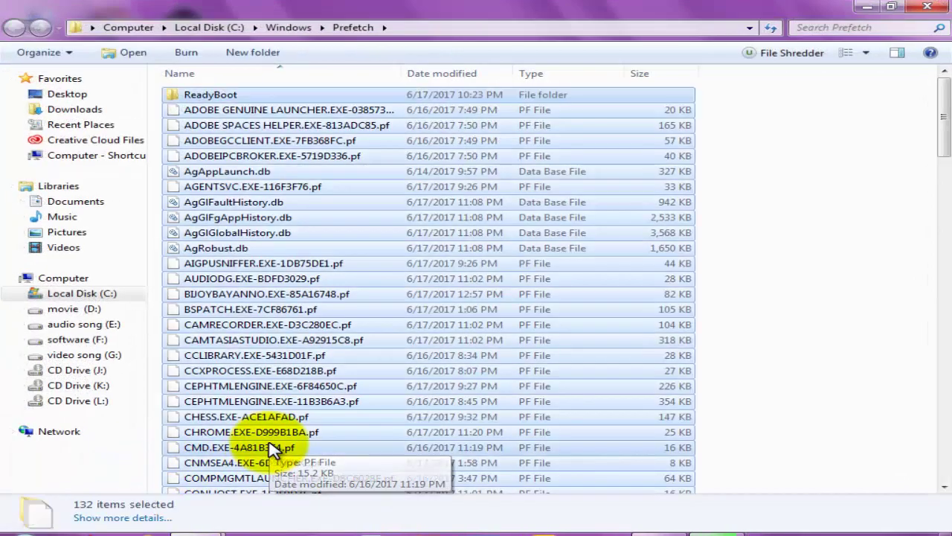
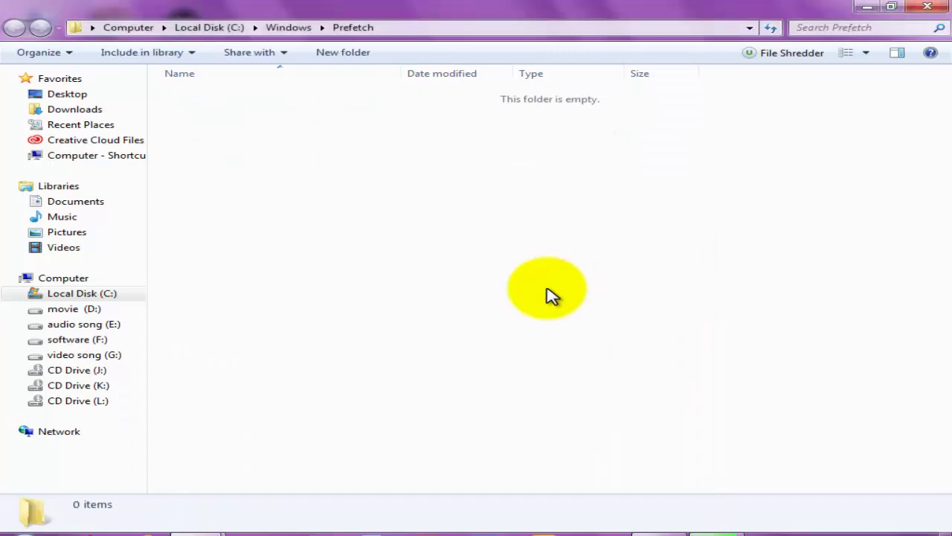
Step: Open the Windows Temp folder by running the earlier Run entry "Temp folder and"
key("super+r")
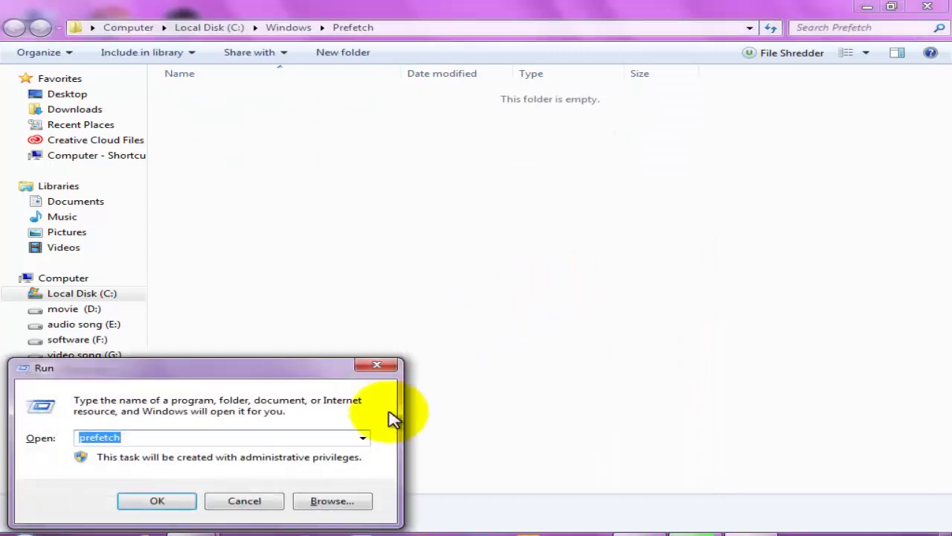
left_click(363, 438)
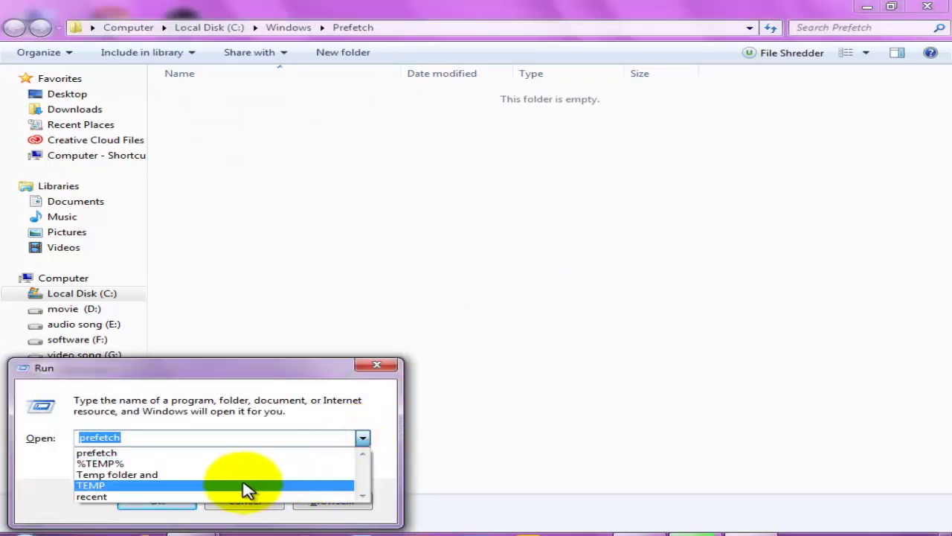
left_click(163, 476)
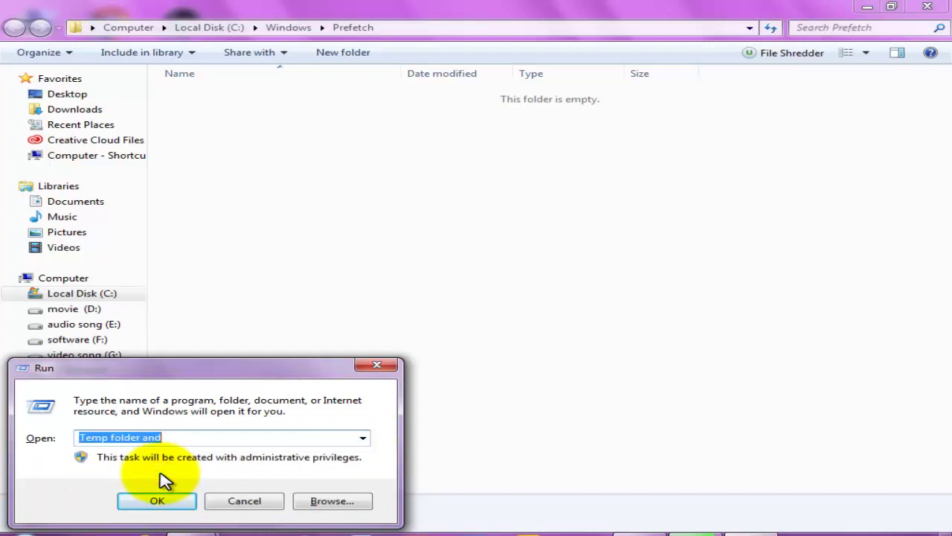
key("Return")
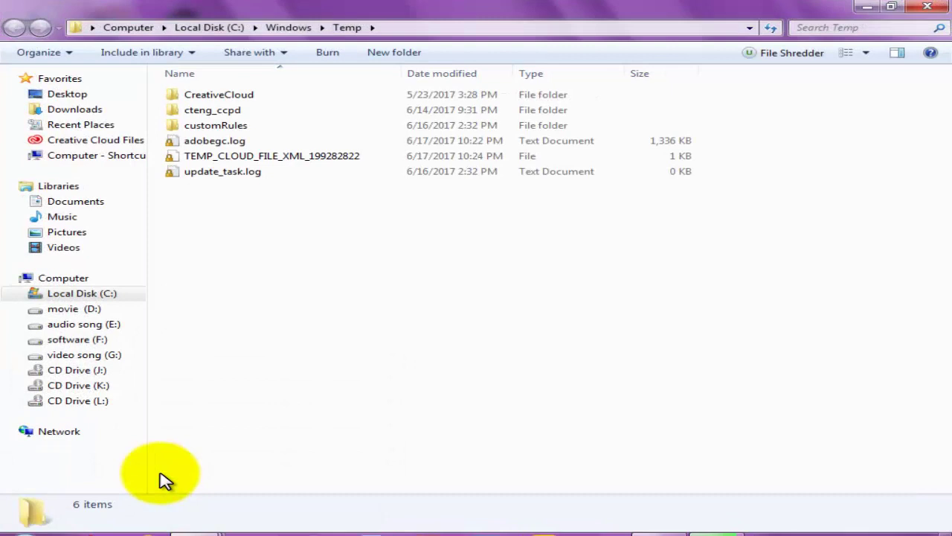
Step: Delete all items in the Windows Temp folder, skipping every item that is in use
key("ctrl+a")
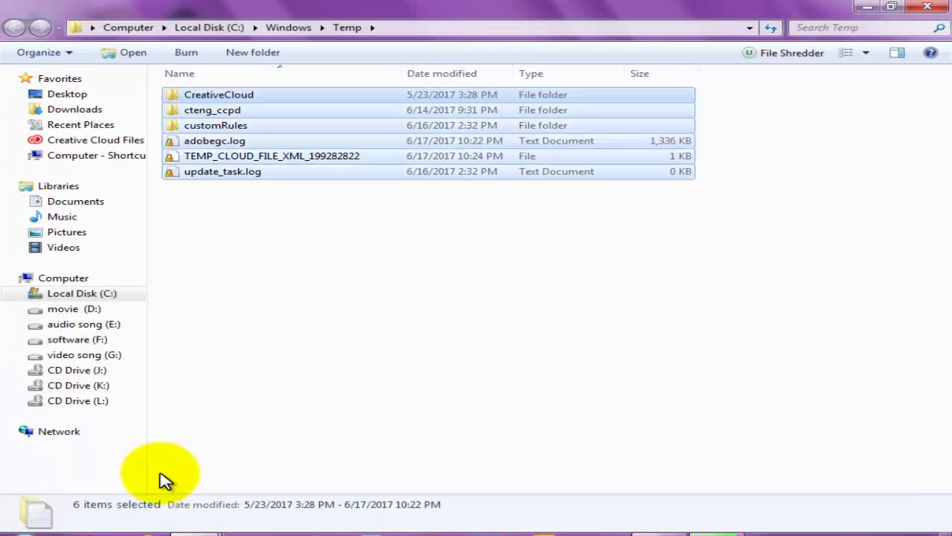
key("Delete")
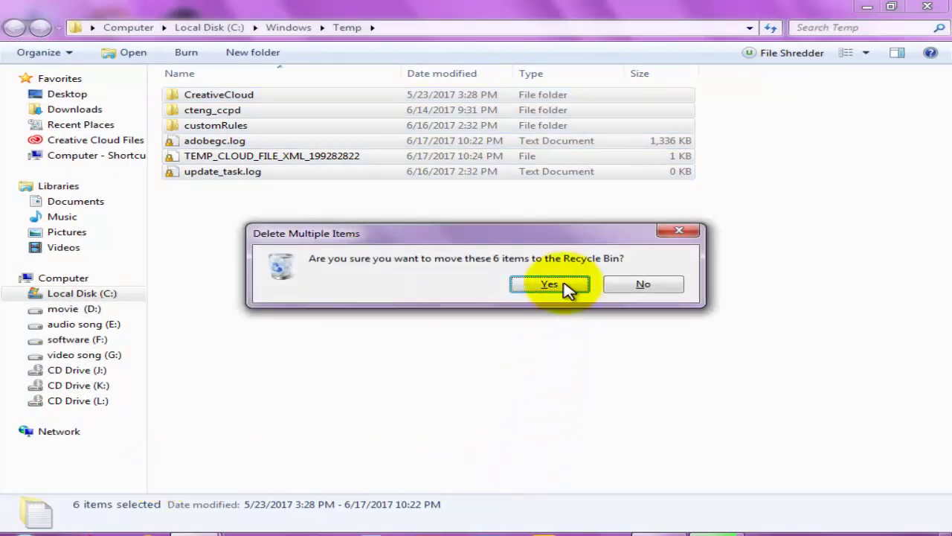
left_click(563, 284)
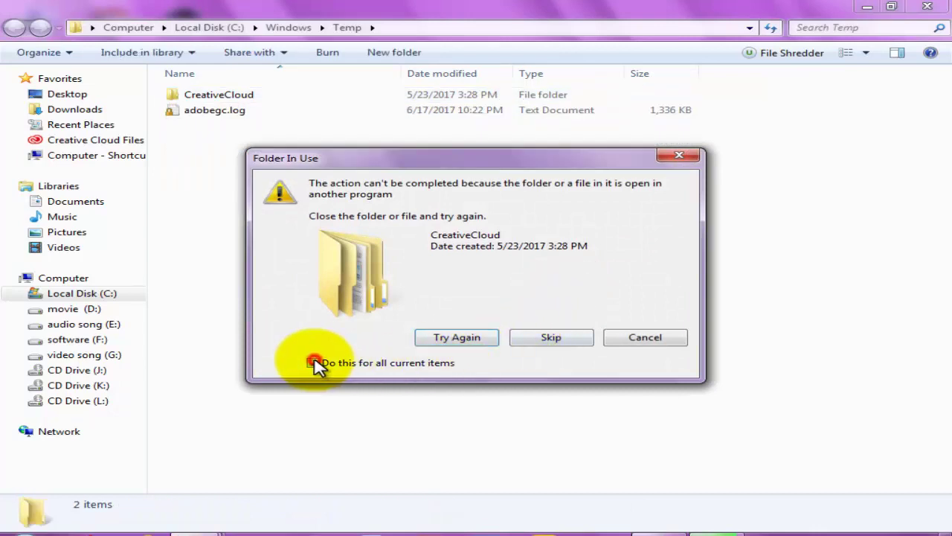
left_click(313, 363)
left_click(552, 338)
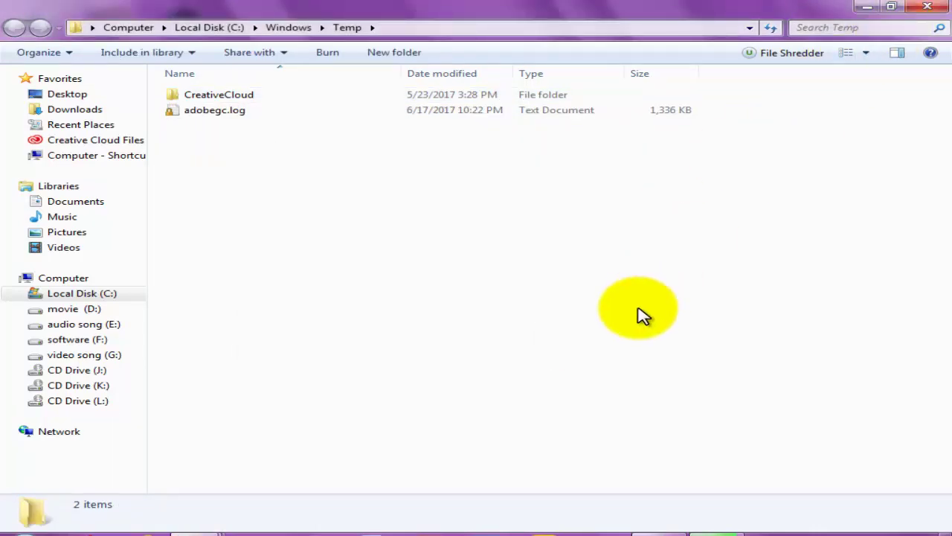
Step: Reopen the Windows Temp folder with the Run command TEMP
key("super+r")
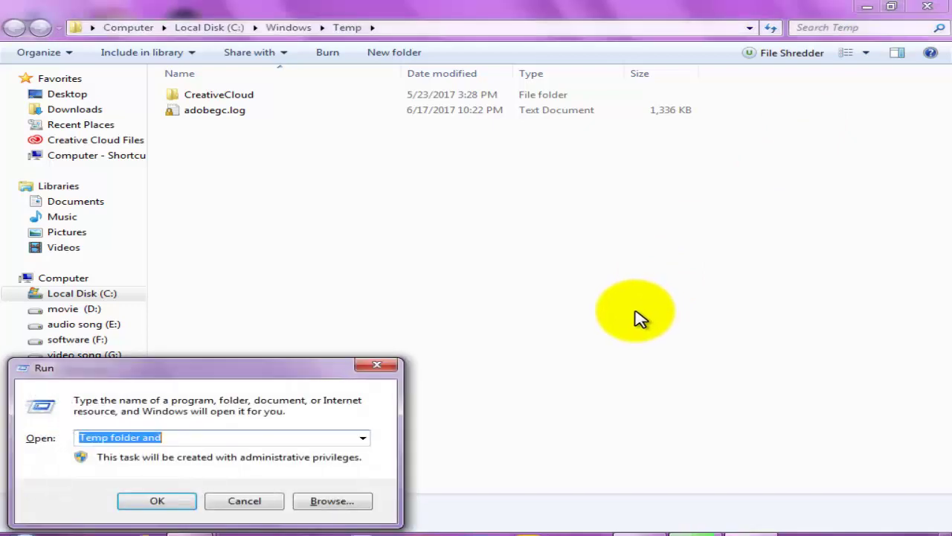
left_click(363, 440)
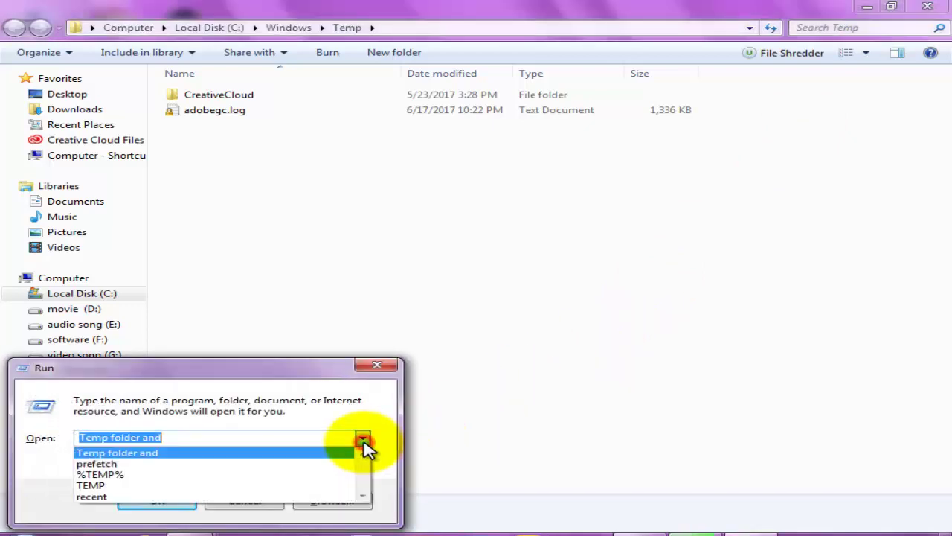
left_click(110, 487)
left_click(157, 503)
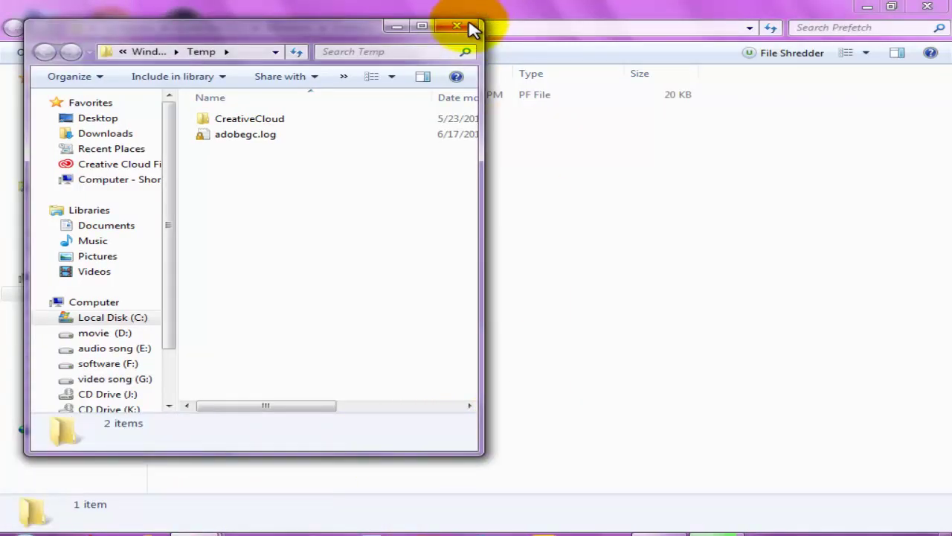
Step: Try to delete the remaining CreativeCloud folder and adobegc.log, skip all items in use, and close the Temp window
key("ctrl+a")
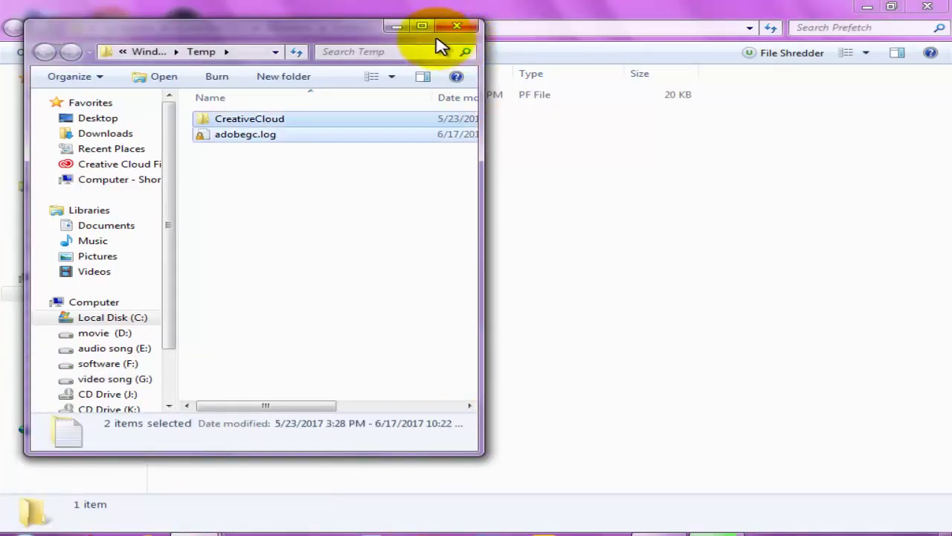
key("Delete")
left_click(550, 285)
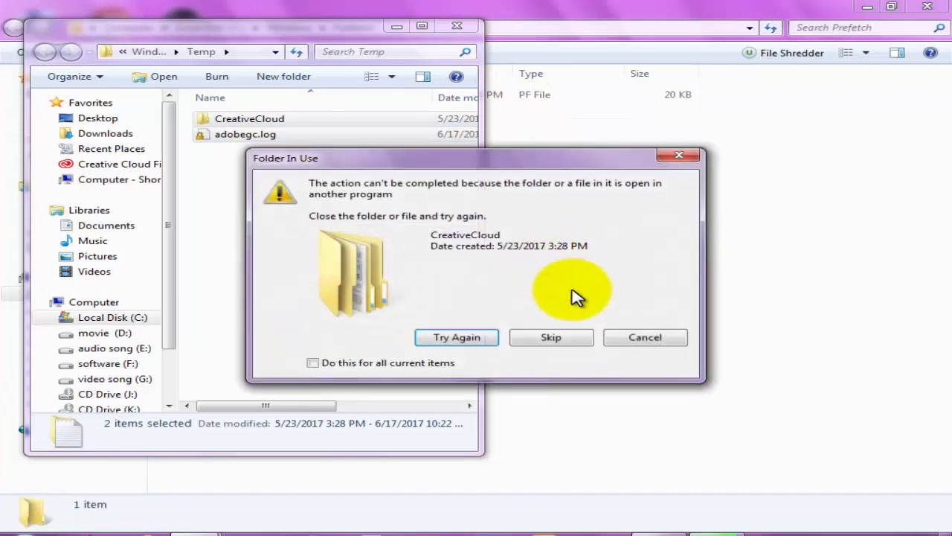
left_click(312, 363)
left_click(566, 342)
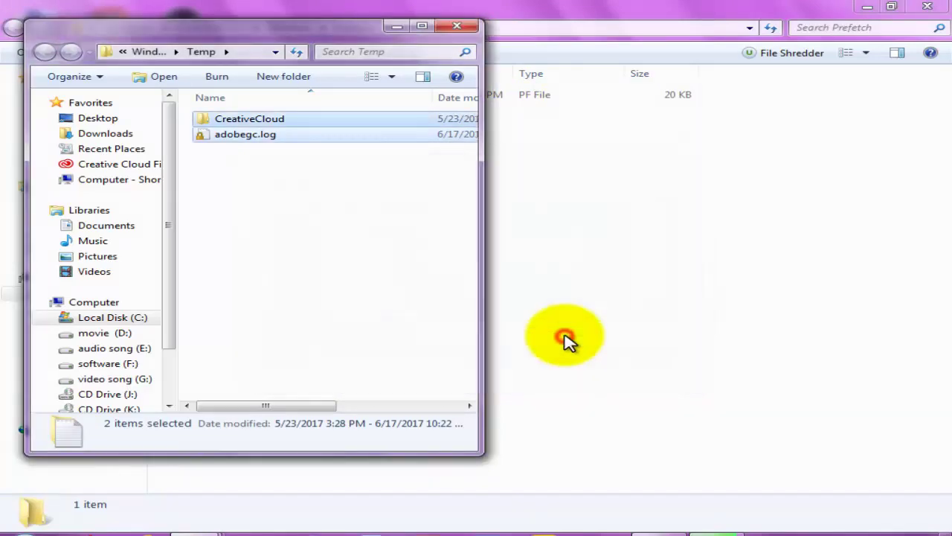
left_click(457, 28)
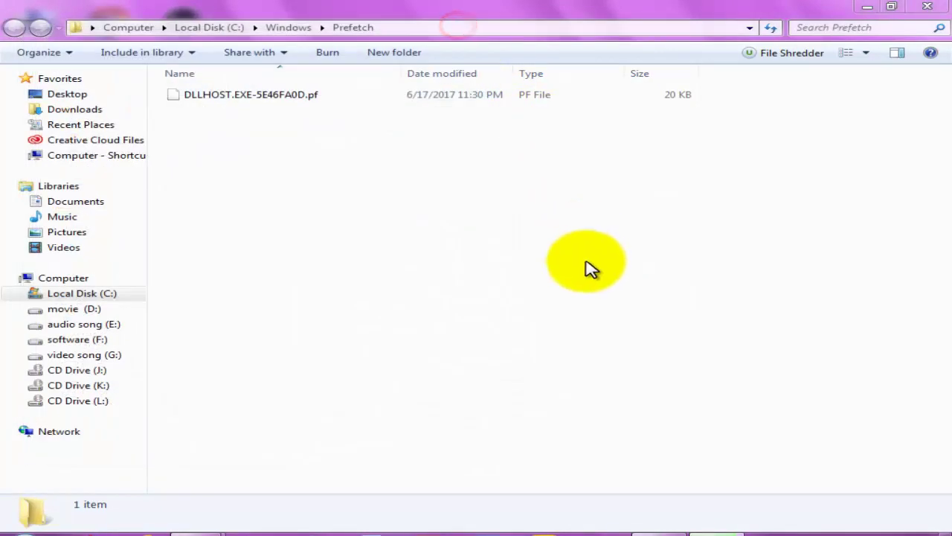
Step: Open the Recent folder with the Run command recent and maximize its window
key("super+r")
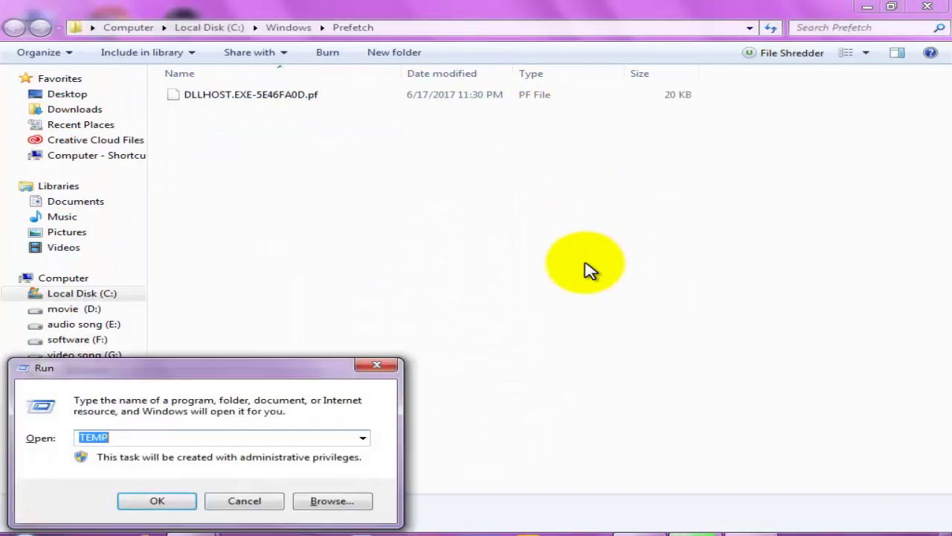
left_click(362, 439)
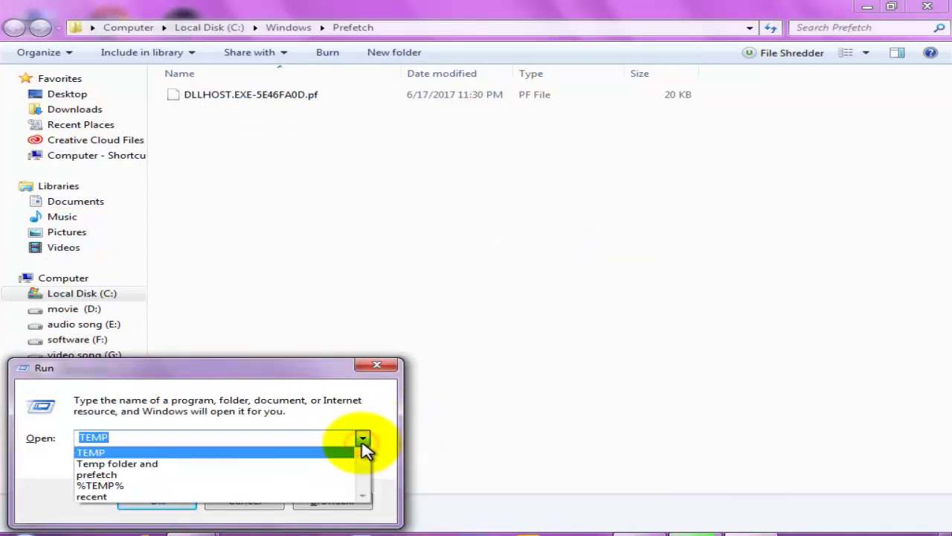
left_click(119, 497)
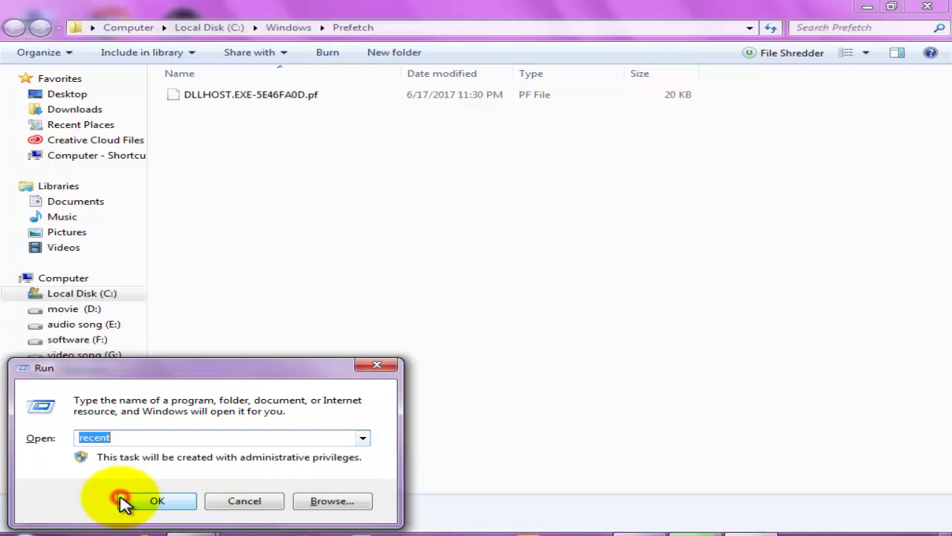
left_click(183, 502)
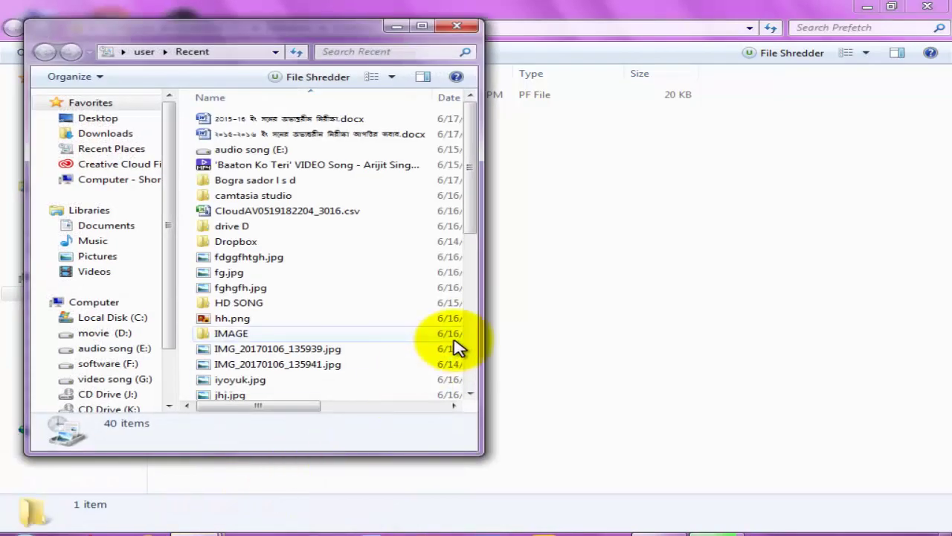
left_click(421, 26)
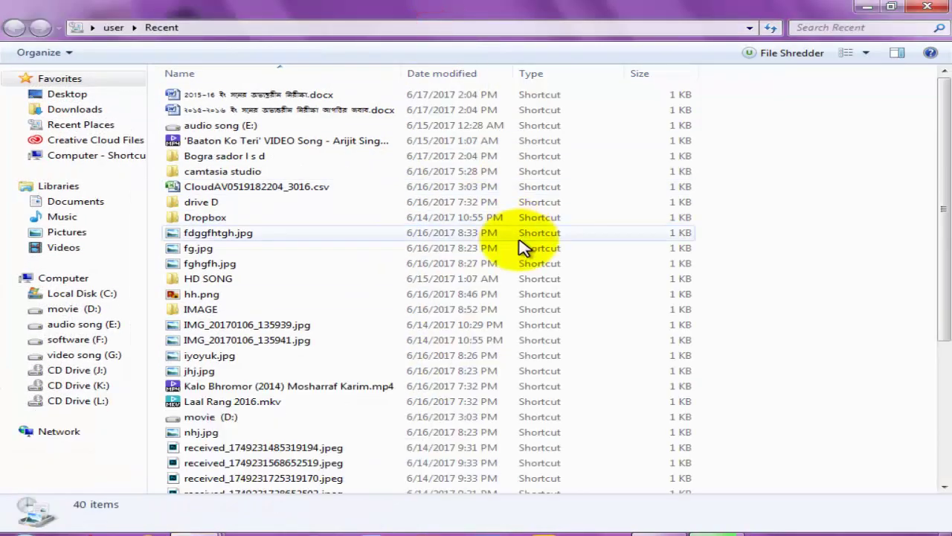
Step: Delete all items in the Recent folder and close the open folder windows to return to the desktop
key("ctrl+a")
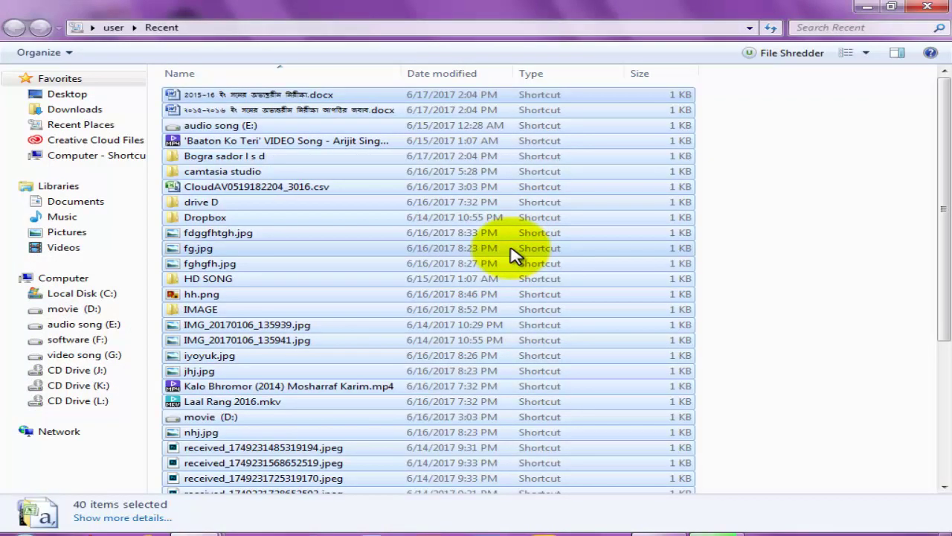
key("Delete")
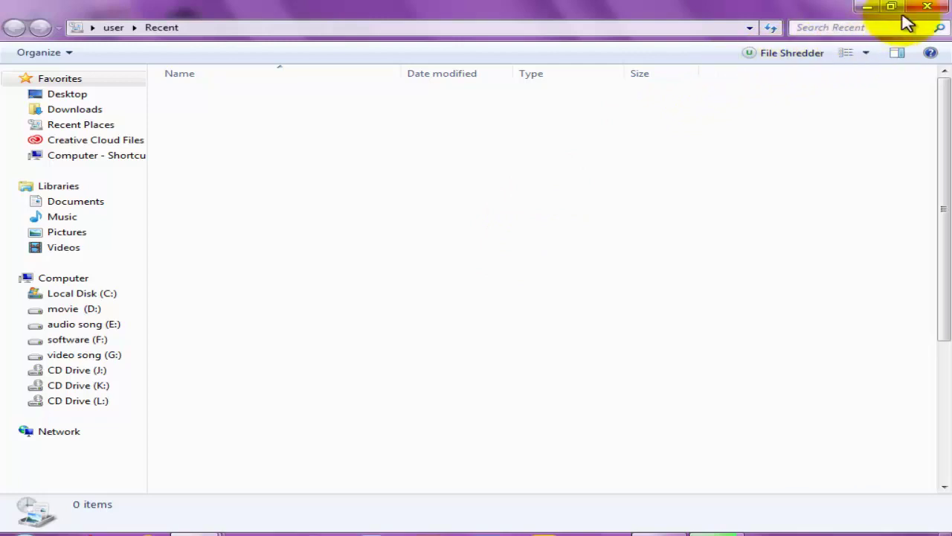
left_click(930, 9)
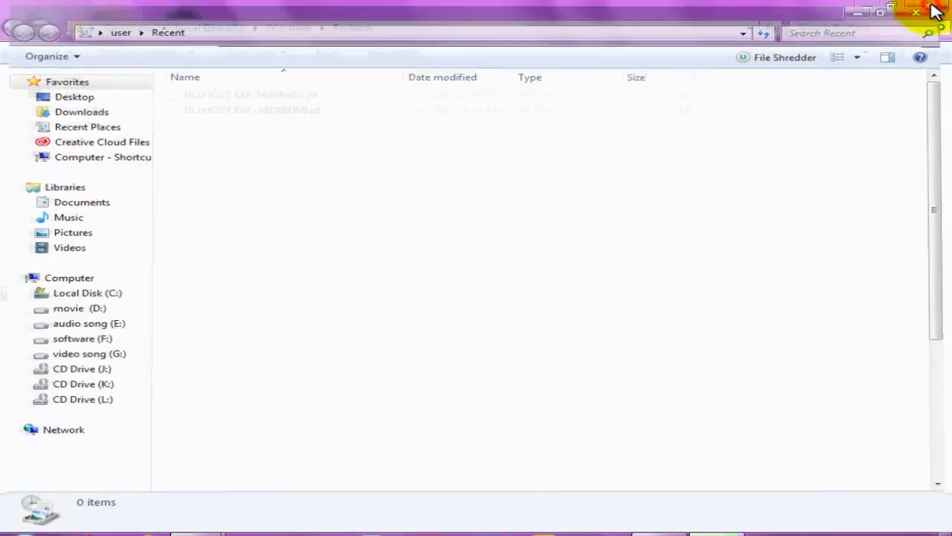
left_click(930, 9)
left_click(930, 9)
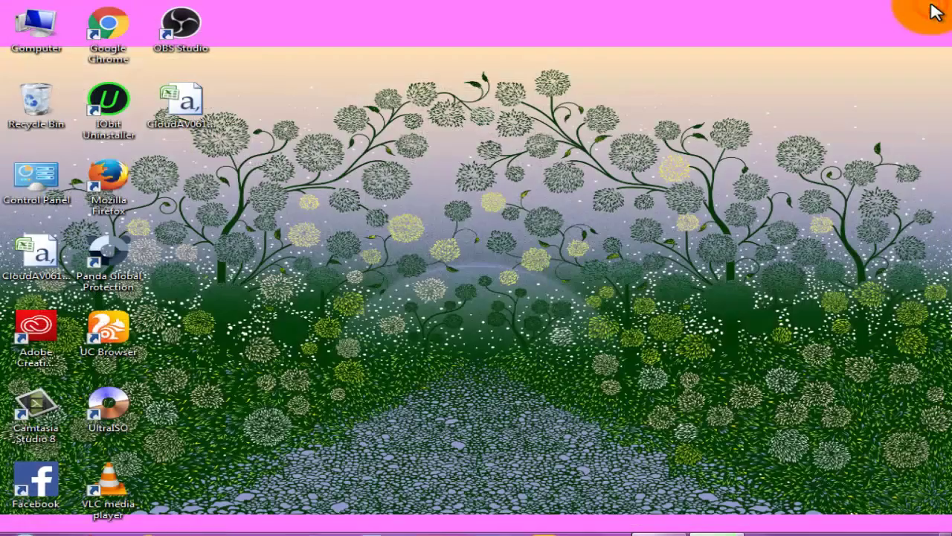
Step: Refresh the desktop several times
right_click(544, 193)
left_click(600, 232)
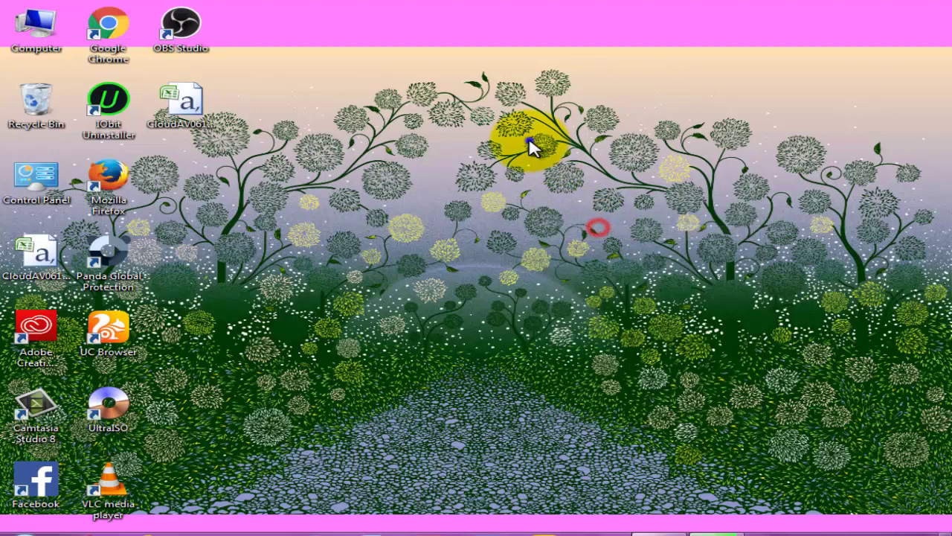
right_click(530, 139)
left_click(585, 187)
right_click(425, 116)
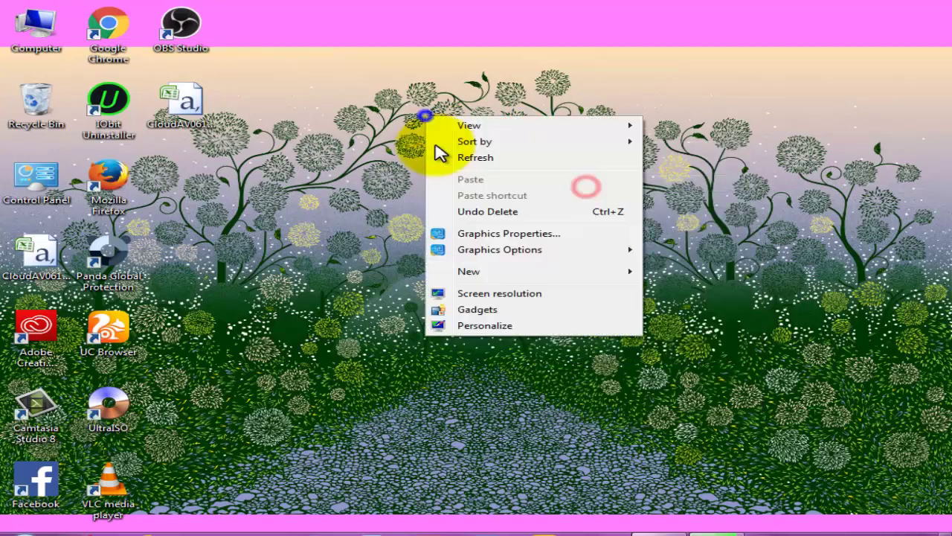
left_click(484, 157)
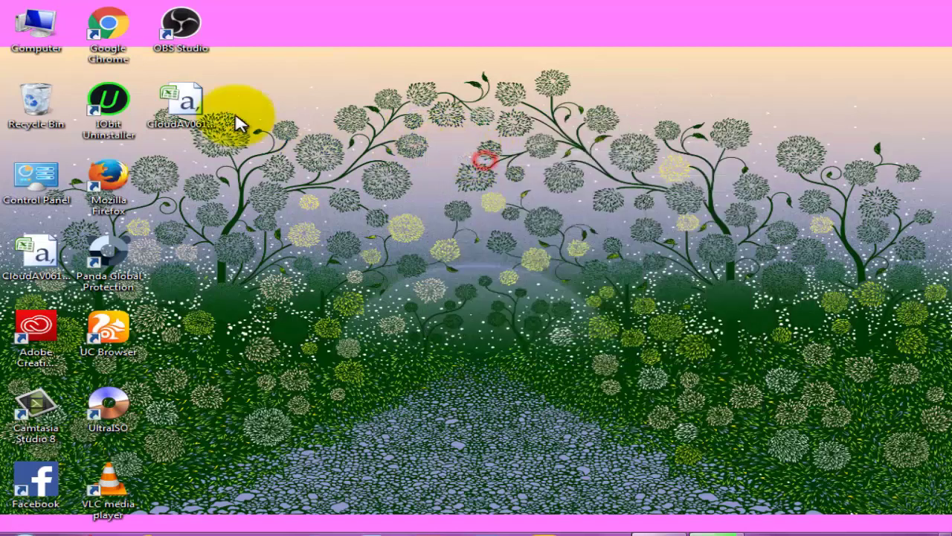
Step: From the Computer properties, open the System Protection configuration for Local Disk (C:)
right_click(38, 27)
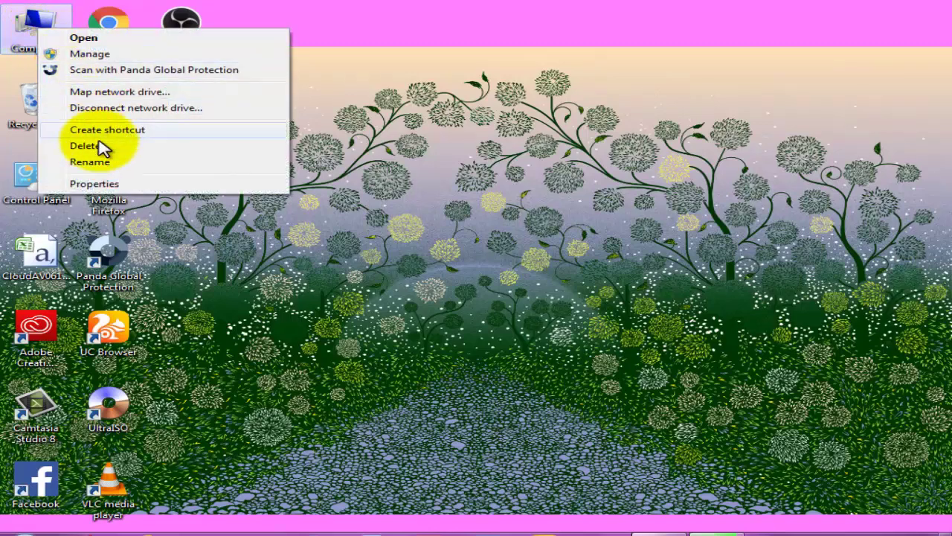
left_click(94, 184)
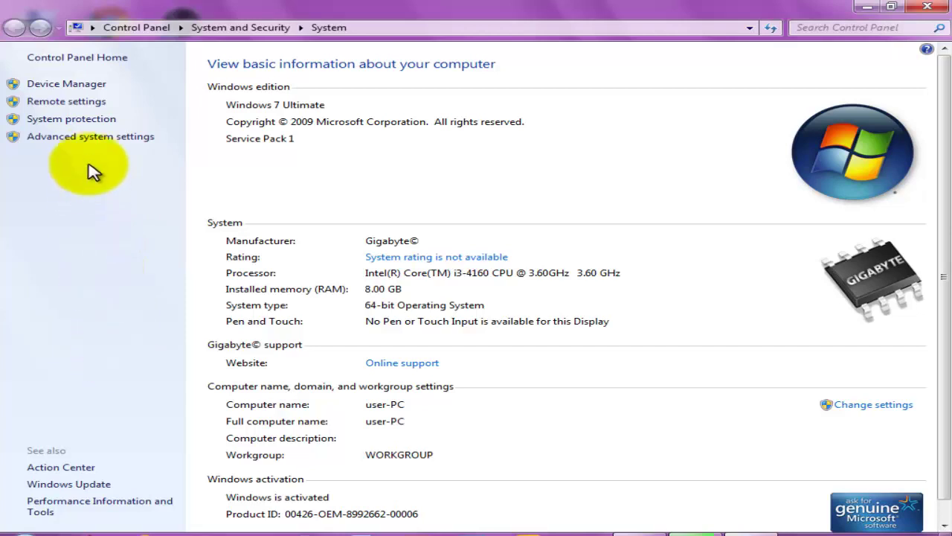
left_click(99, 123)
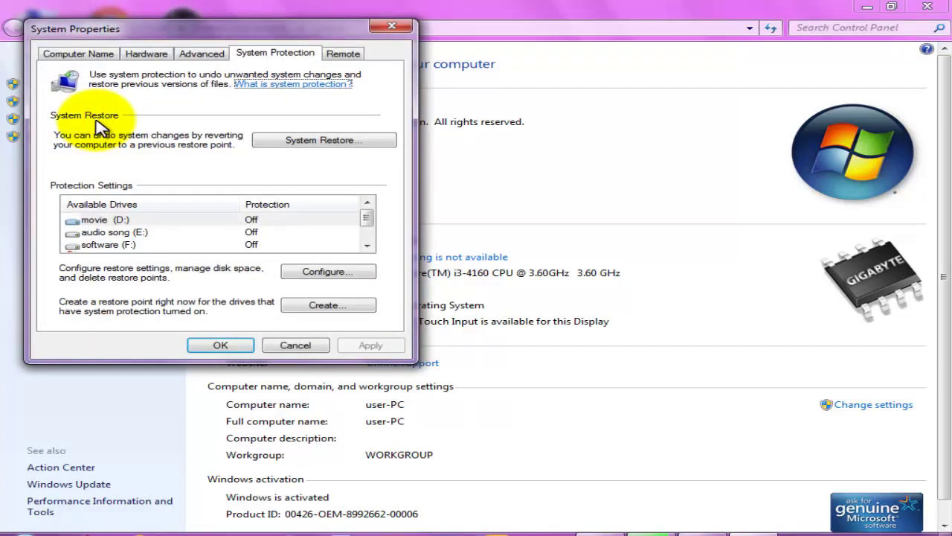
left_click_drag(366, 216, 368, 232)
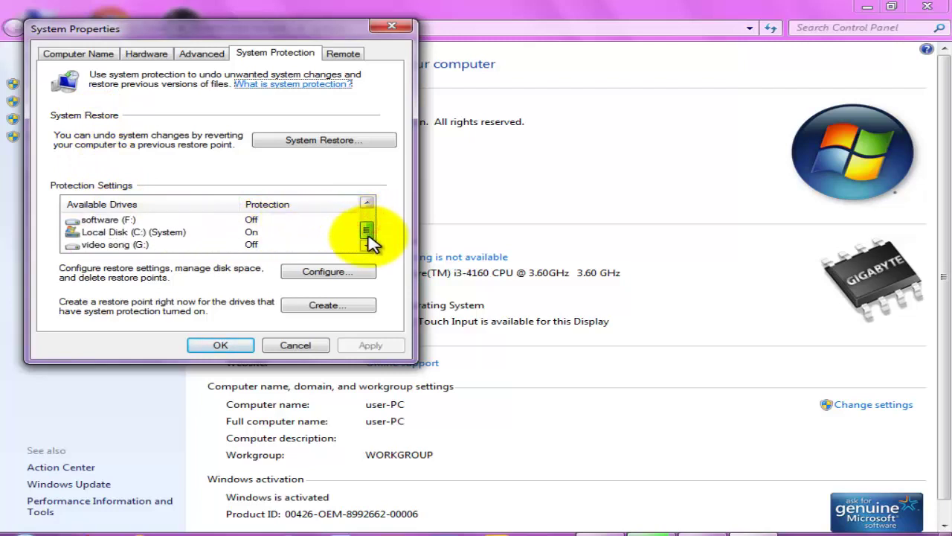
left_click(173, 236)
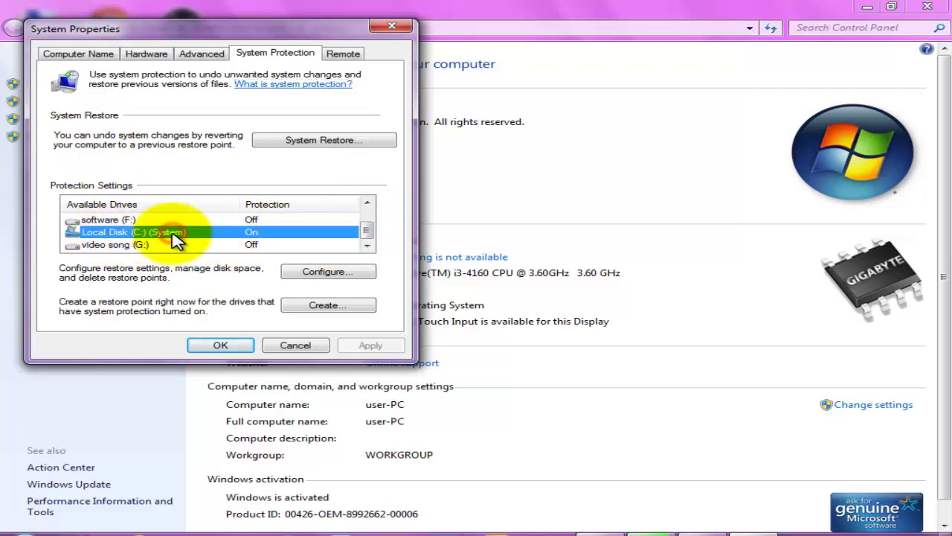
left_click(326, 276)
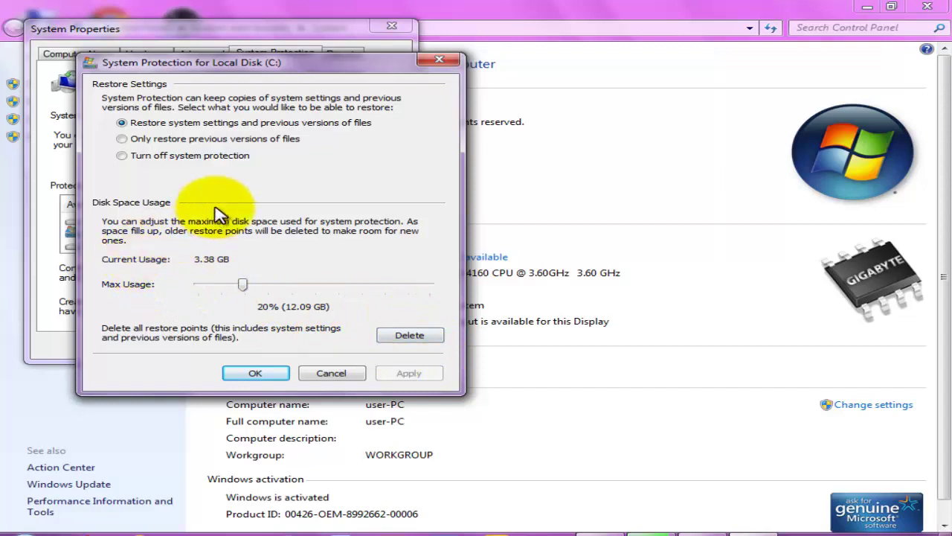
Step: Delete all restore points on Local Disk (C:), continuing past the warning and dismissing the final message
left_click(412, 336)
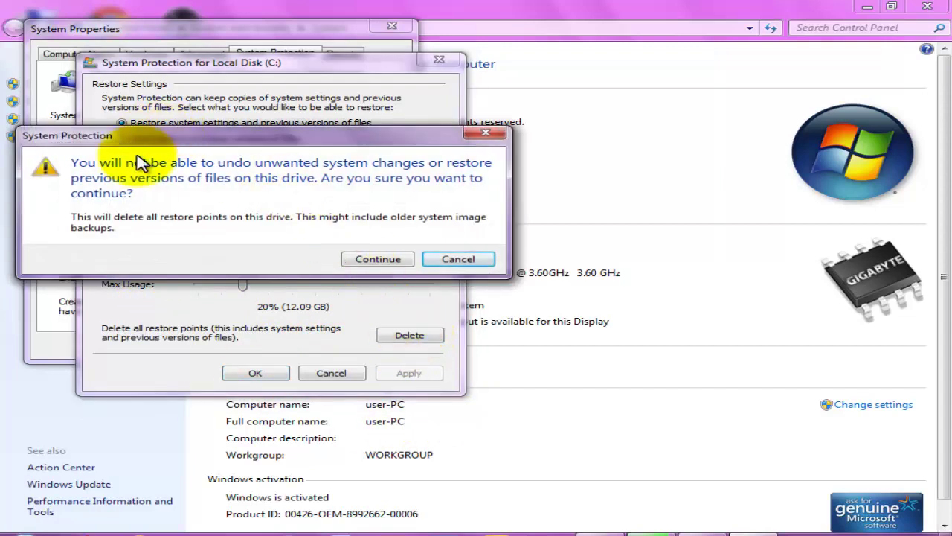
left_click(376, 258)
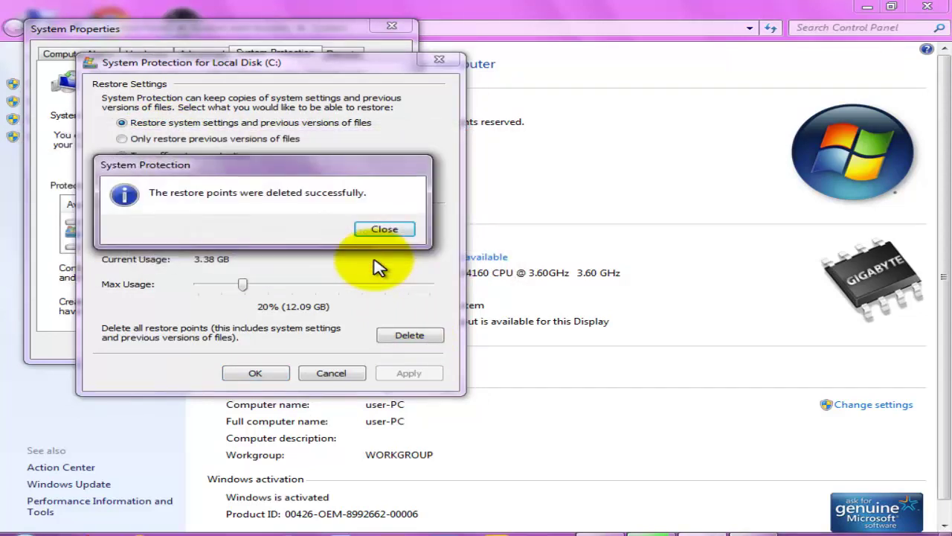
left_click(387, 232)
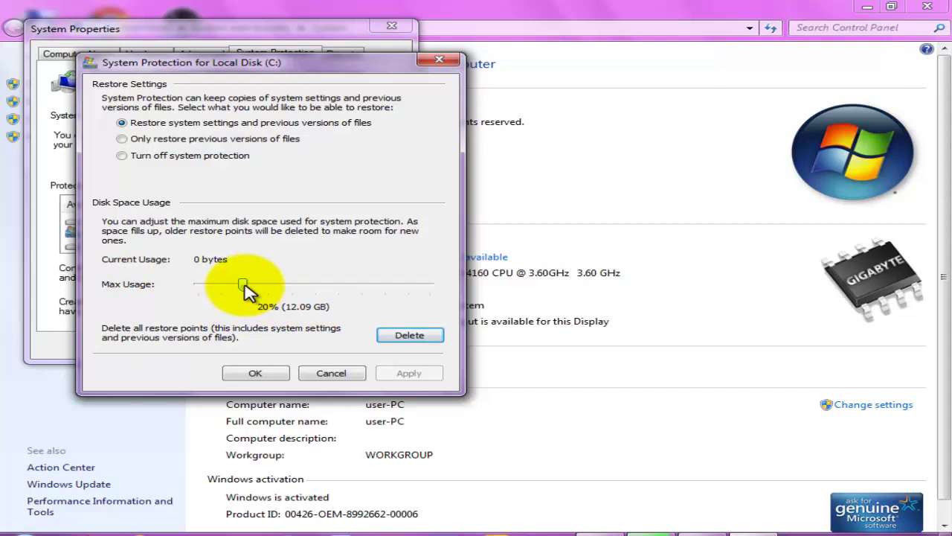
Step: Leave the maximum disk space usage at 20% and run the restore point deletion for drive C: once more
mouse_move(246, 289)
left_mouse_down()
mouse_move(233, 287)
mouse_move(246, 290)
left_mouse_up()
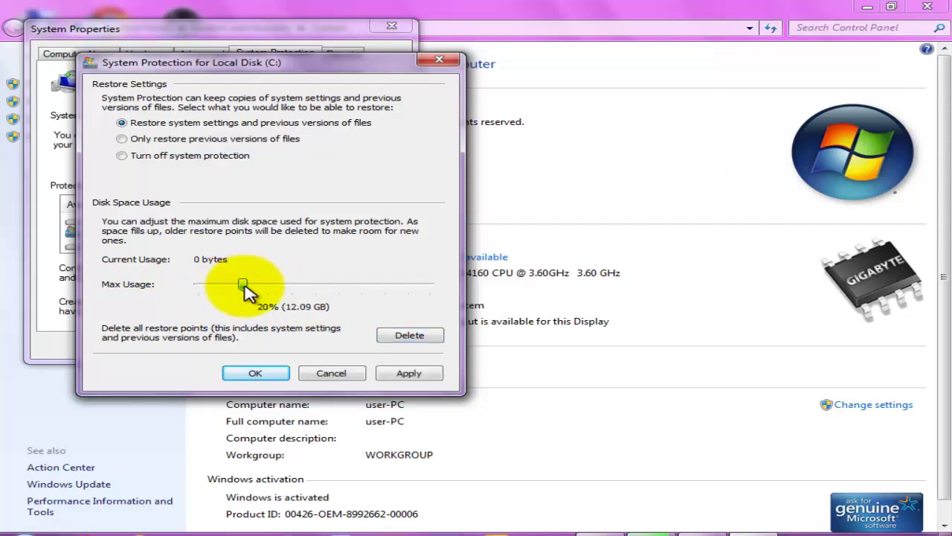
left_click(407, 337)
left_click(379, 260)
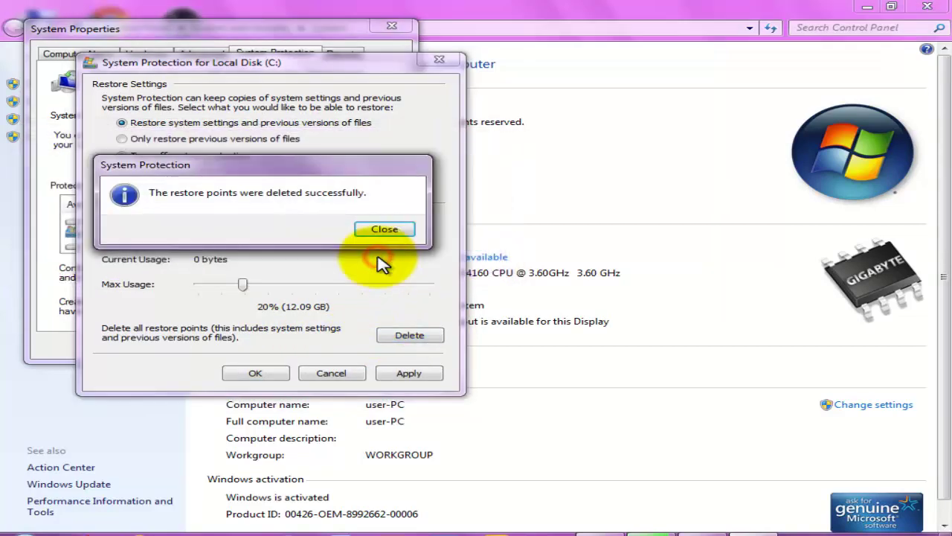
left_click(384, 230)
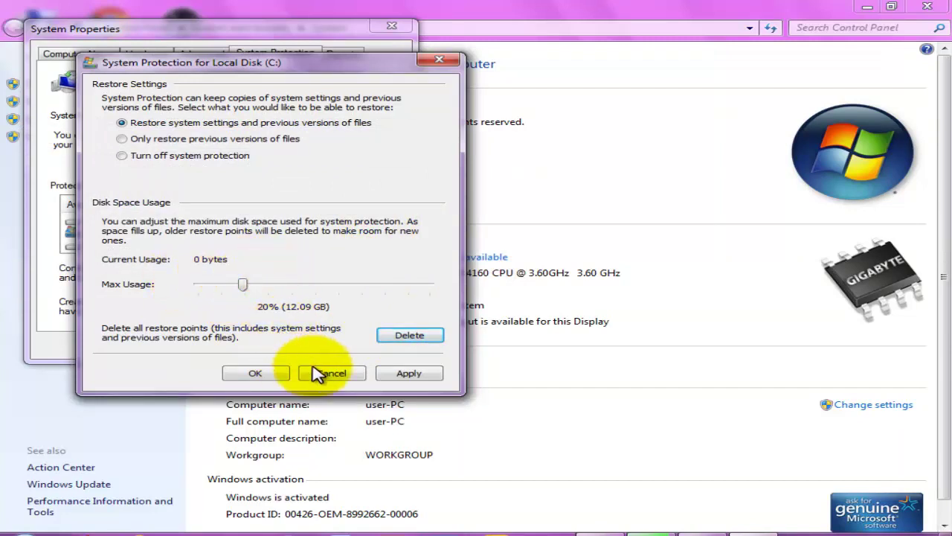
Step: Apply and accept the drive C: protection settings, and close System Properties and the System window
left_click(423, 373)
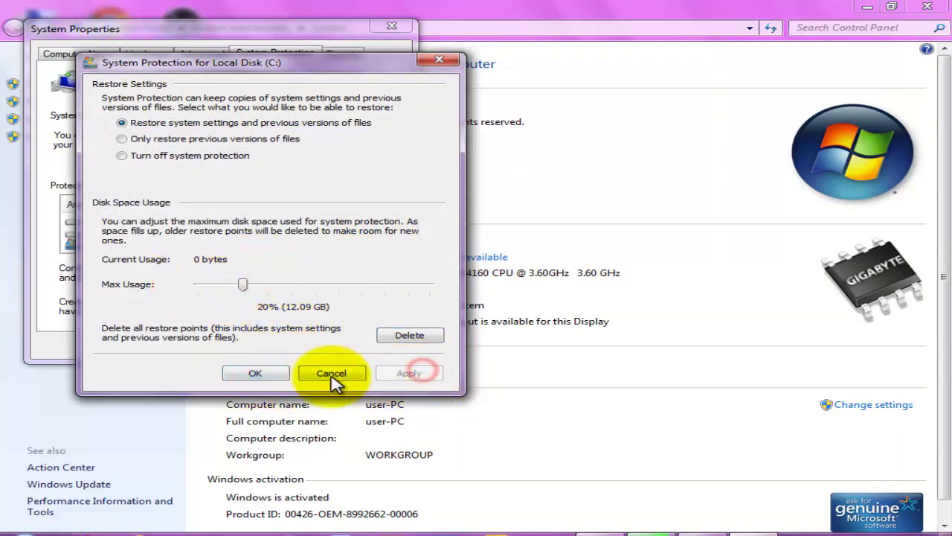
left_click(257, 375)
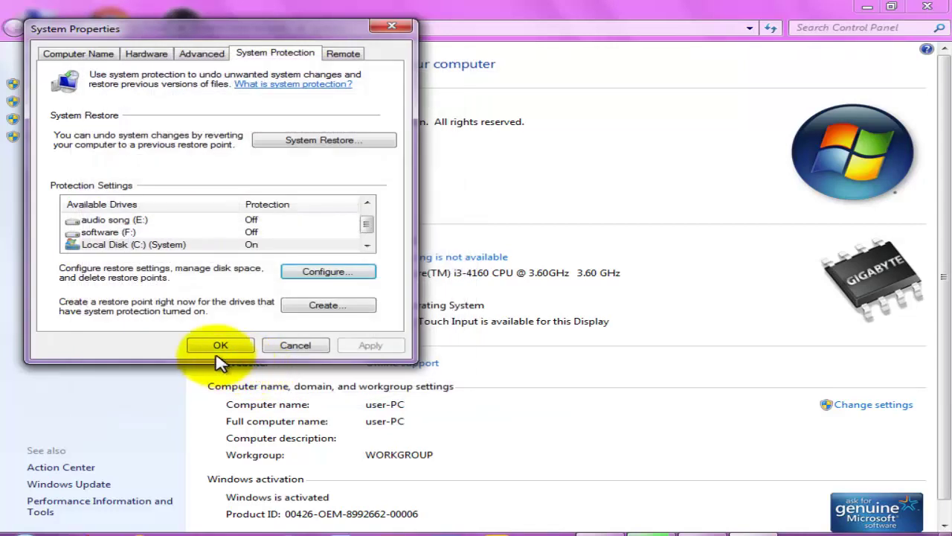
left_click(217, 351)
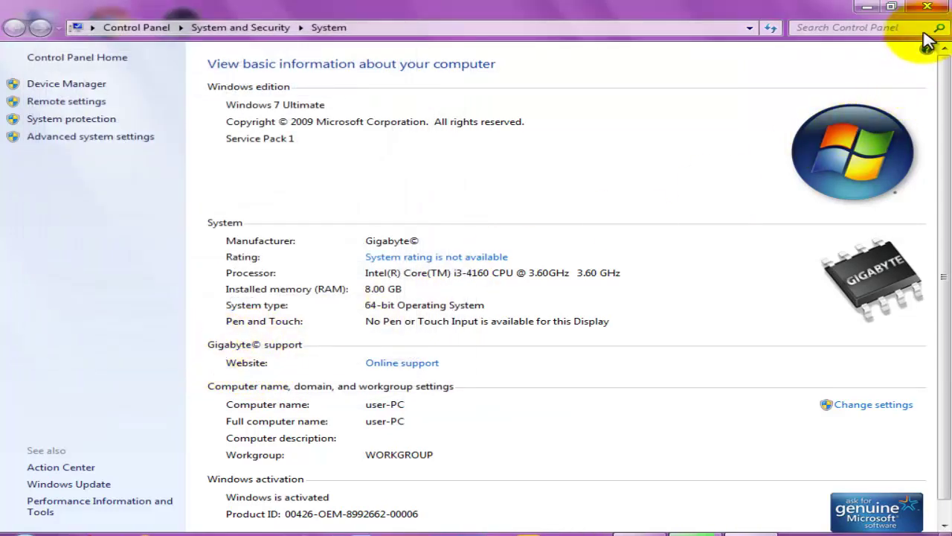
left_click(928, 9)
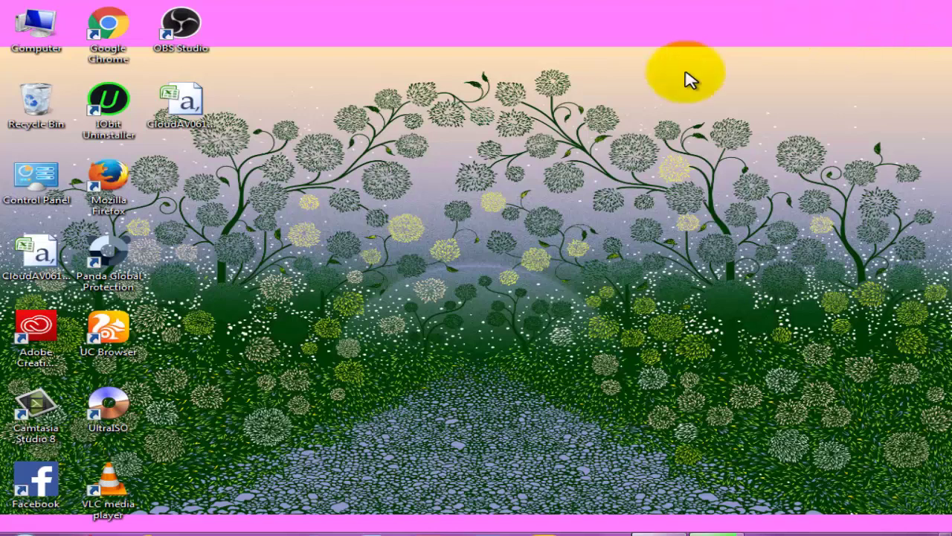
Step: Refresh the desktop again
right_click(564, 123)
right_click(509, 111)
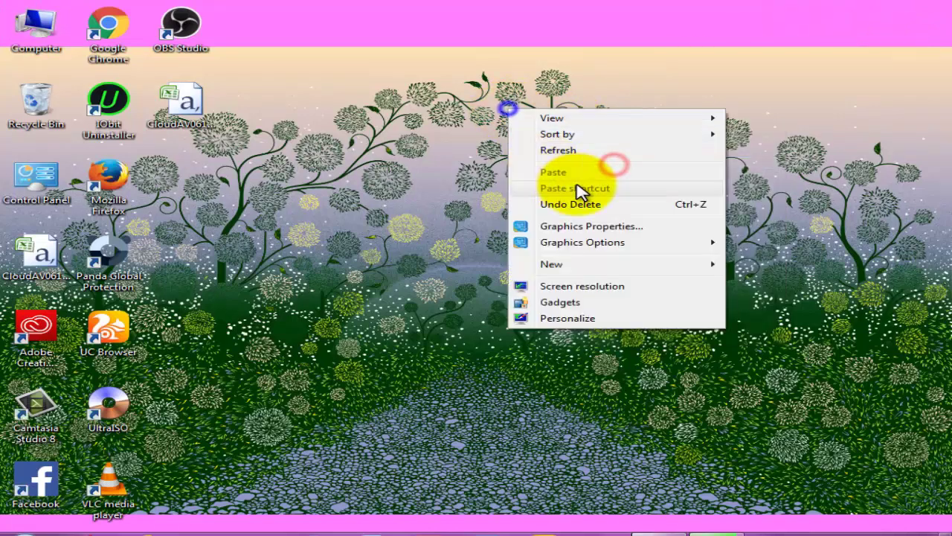
left_click(570, 157)
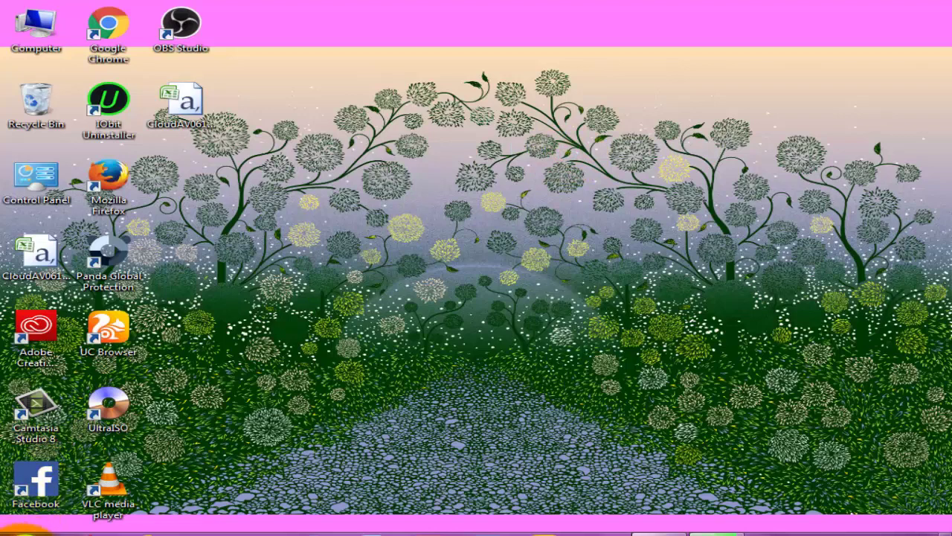
Step: Find Disk Cleanup by searching for "di" and start it for drive (C:)
left_click(24, 530)
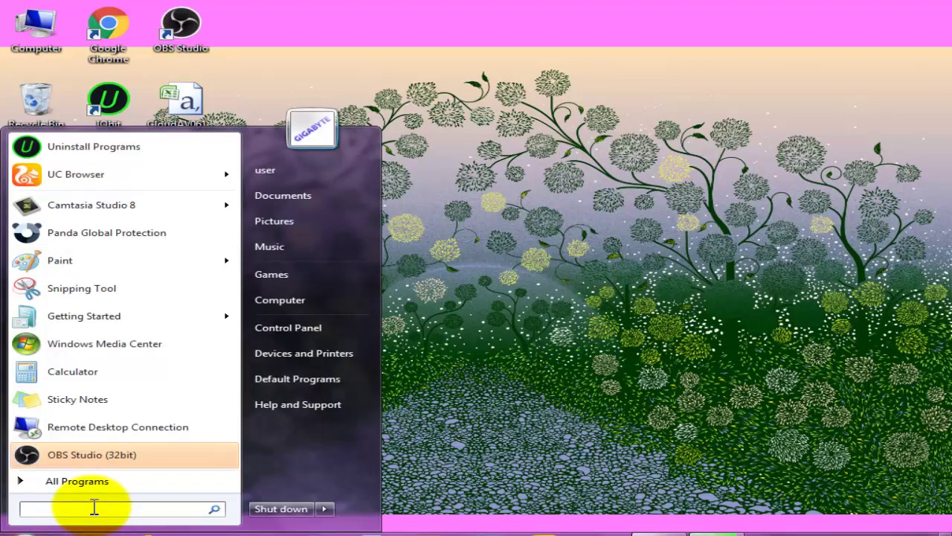
type("d")
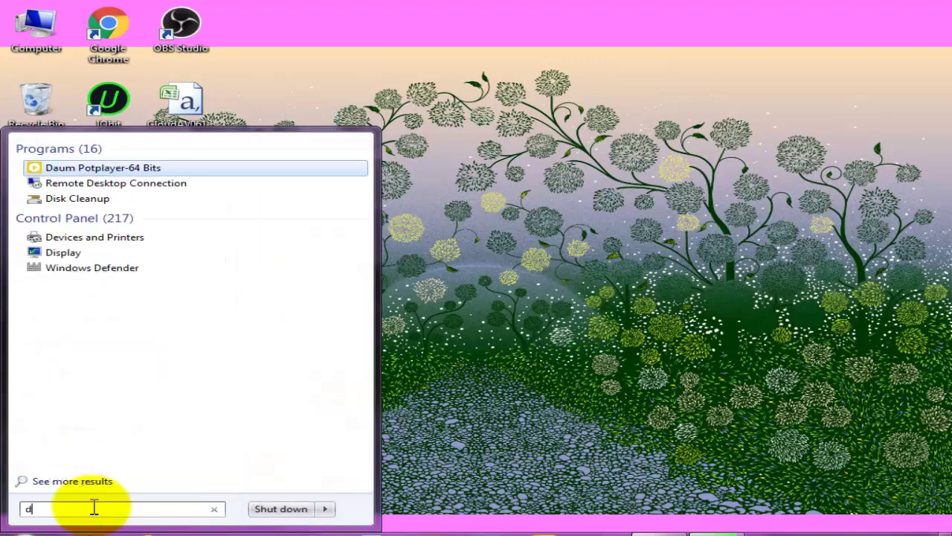
type("i")
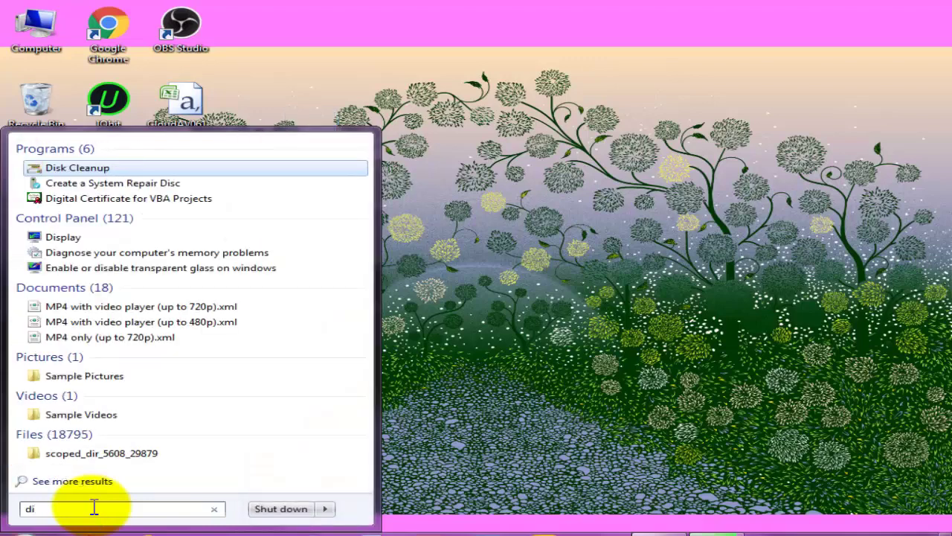
left_click(103, 177)
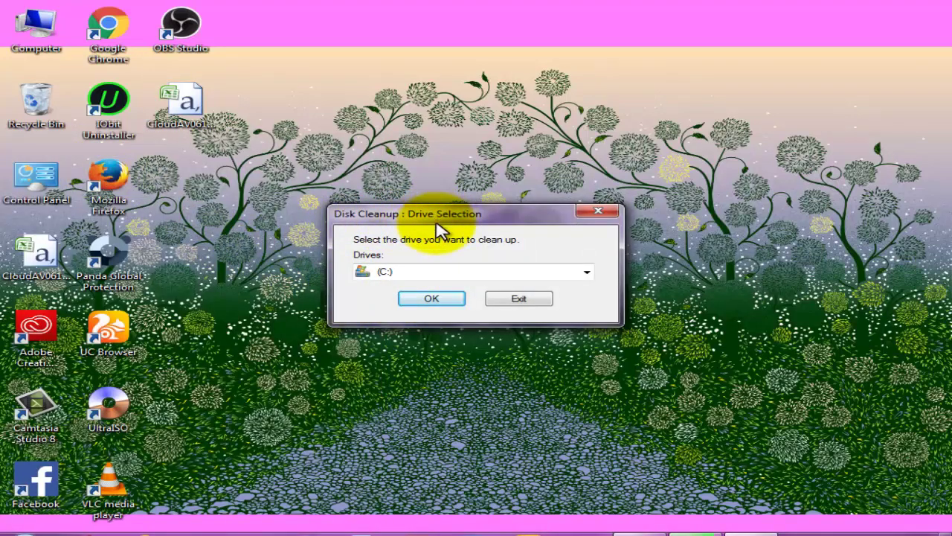
left_click(426, 300)
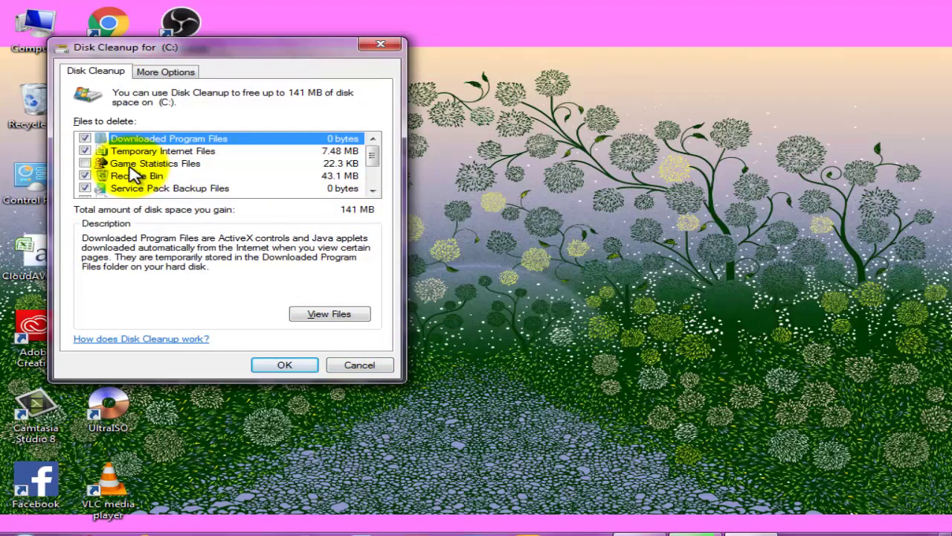
Step: Include Game Statistics Files in the files to delete and review the remaining cleanup categories
left_click(85, 163)
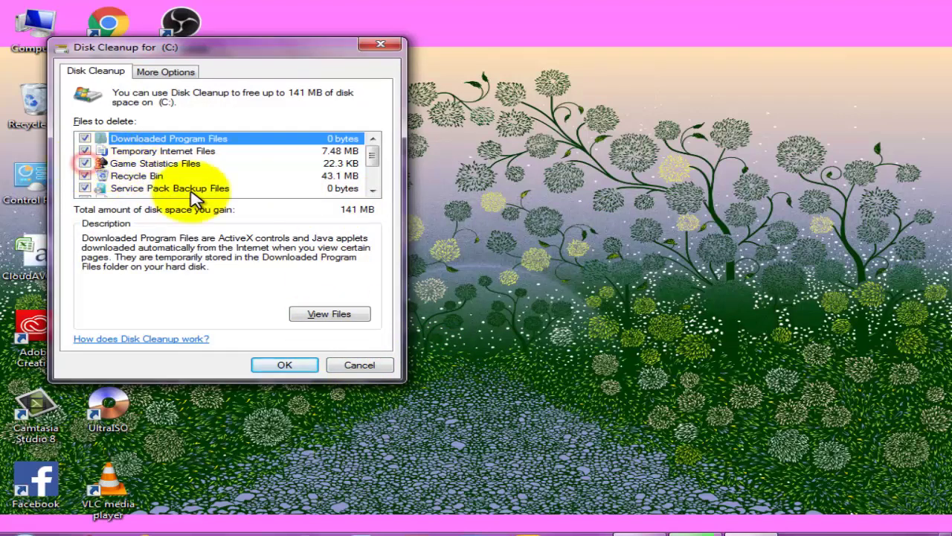
scroll(378, 171, "down", 1)
scroll(378, 171, "down", 1)
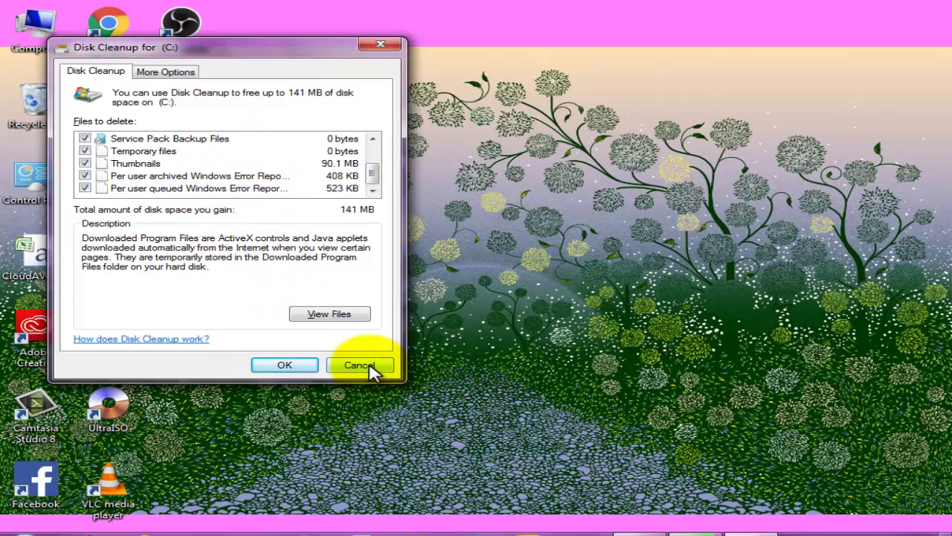
Step: Open the Prefetch folder with the previously used Run command prefetch
key("super+r")
left_click(366, 439)
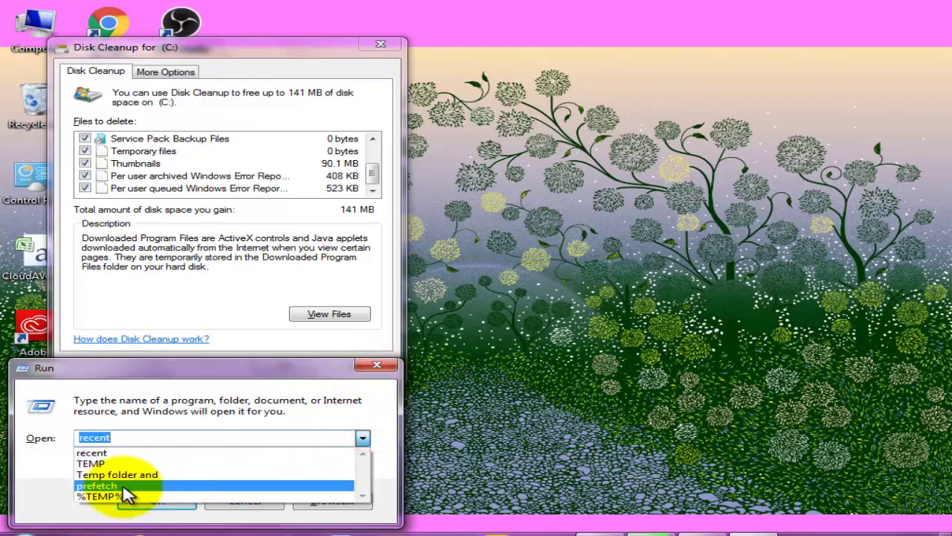
left_click(122, 486)
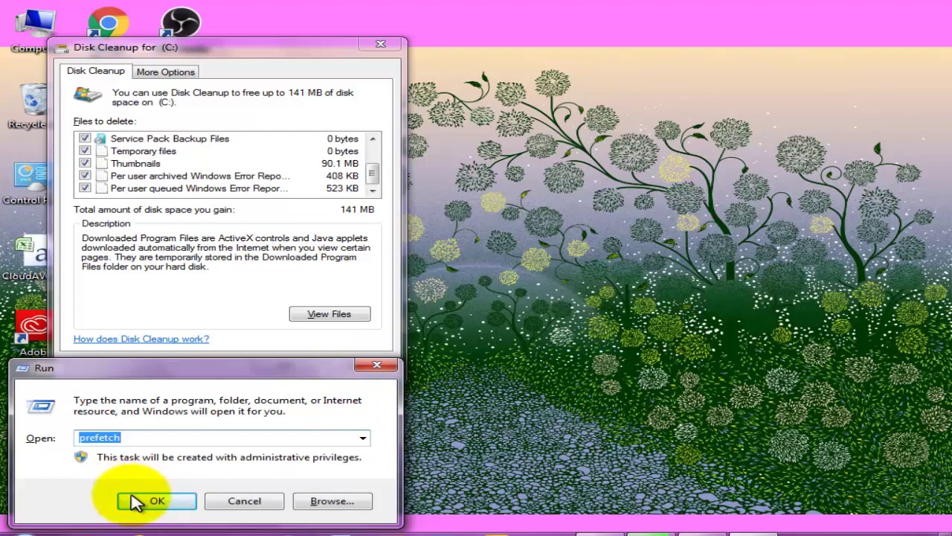
left_click(157, 502)
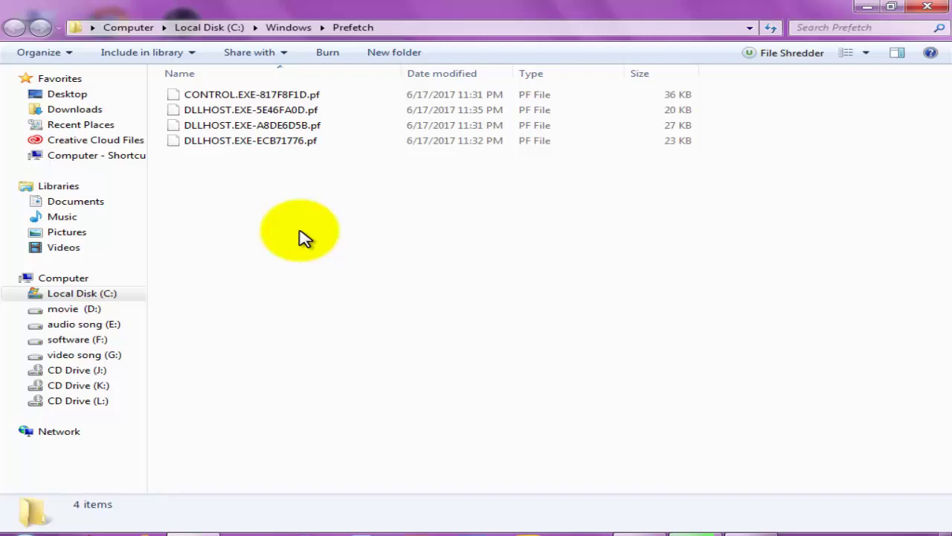
Step: Delete all files in the Prefetch folder and close its window
key("ctrl+a")
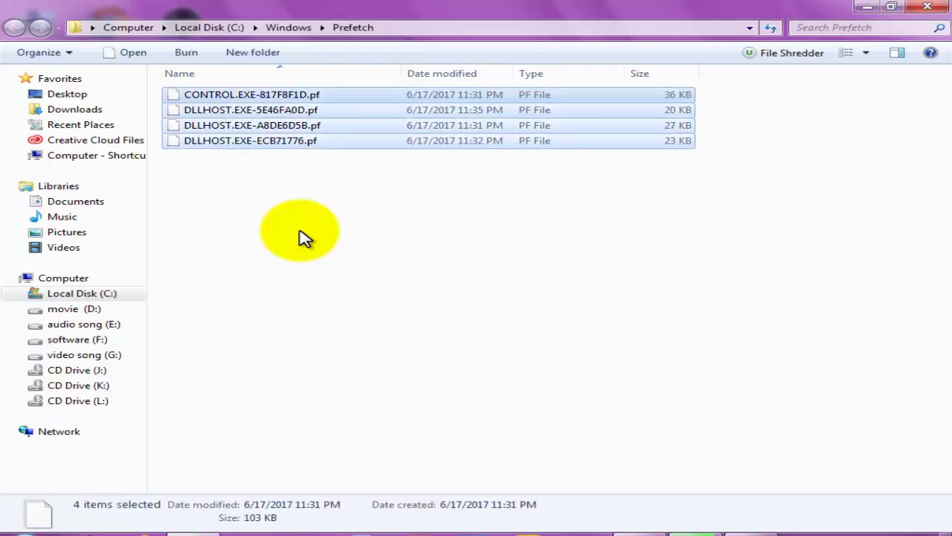
key("Delete")
left_click(566, 285)
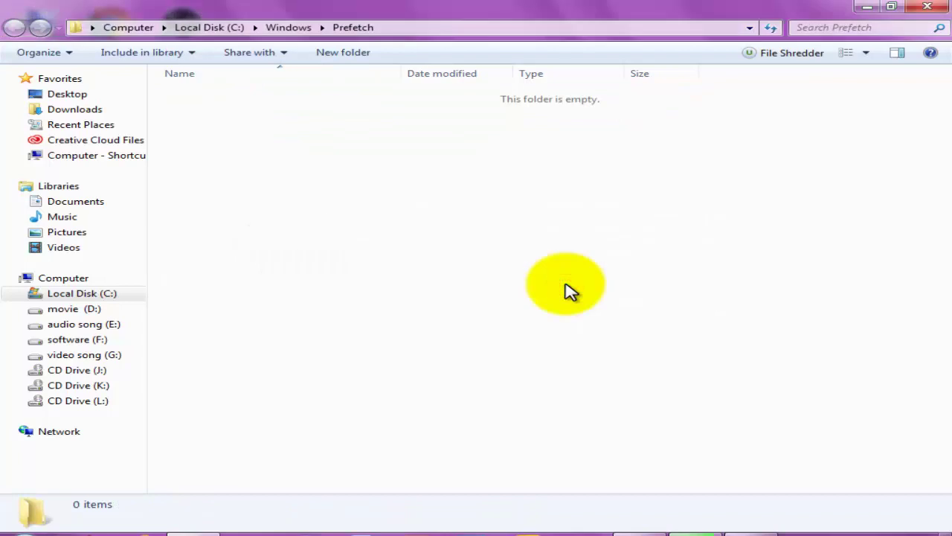
left_click(928, 10)
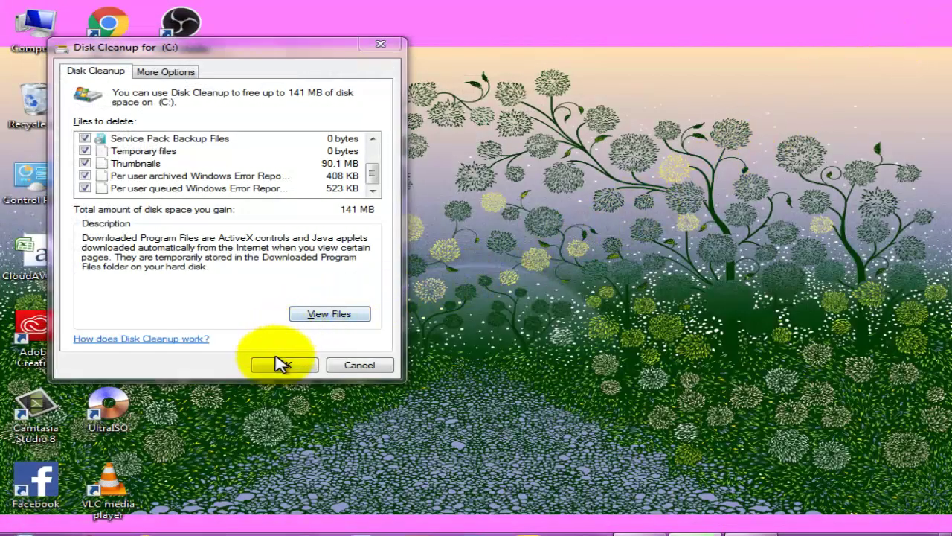
Step: Run Disk Cleanup for drive (C:) and permanently delete the selected file categories
left_click(297, 366)
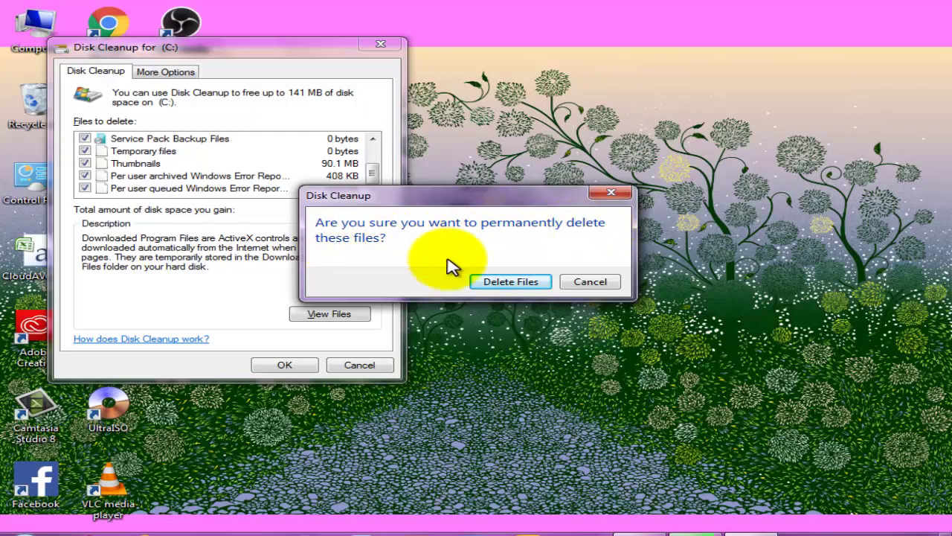
left_click(509, 283)
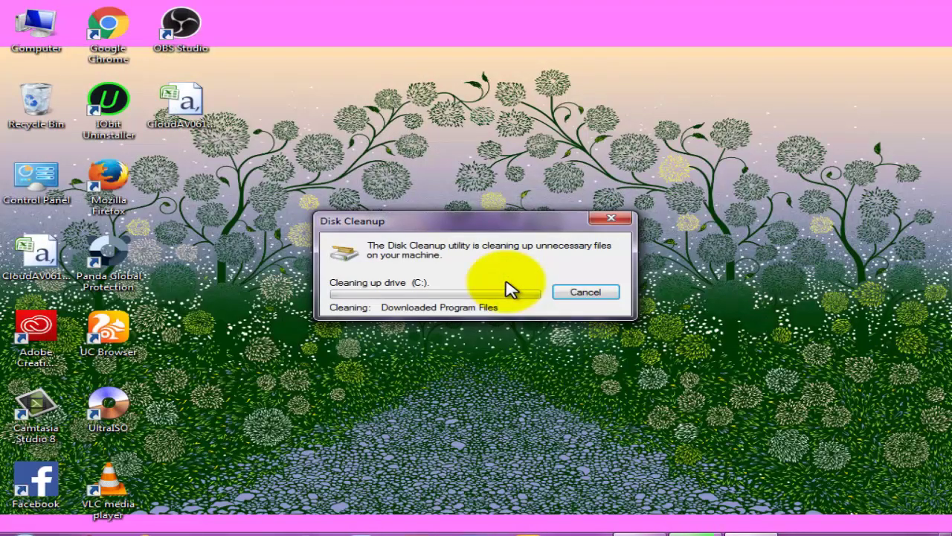
left_click_drag(500, 223, 480, 172)
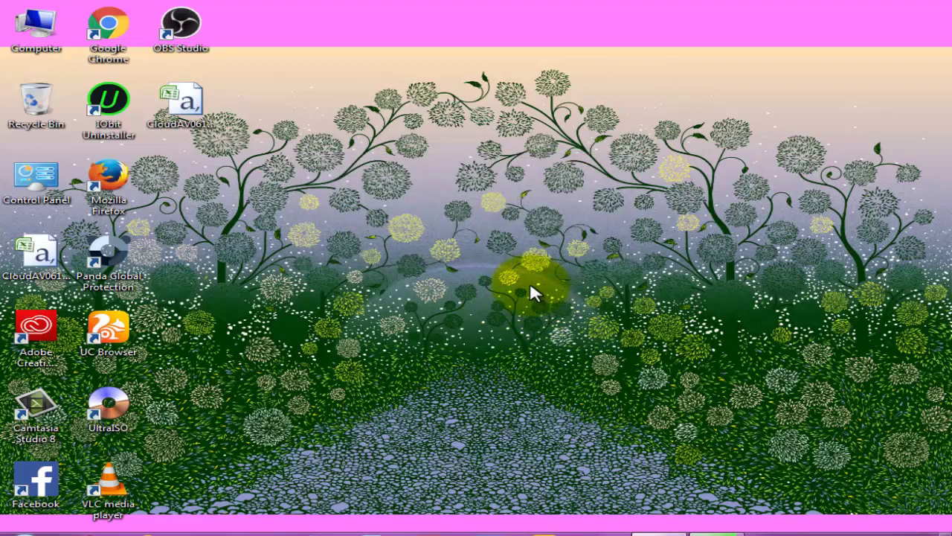
Step: Refresh the desktop several times in a row
right_click(475, 162)
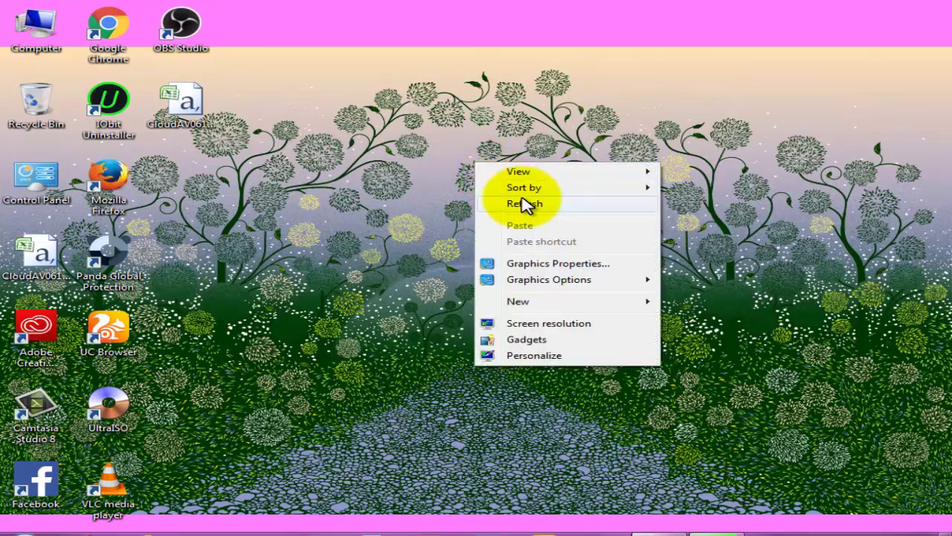
left_click(513, 202)
right_click(435, 115)
left_click(491, 162)
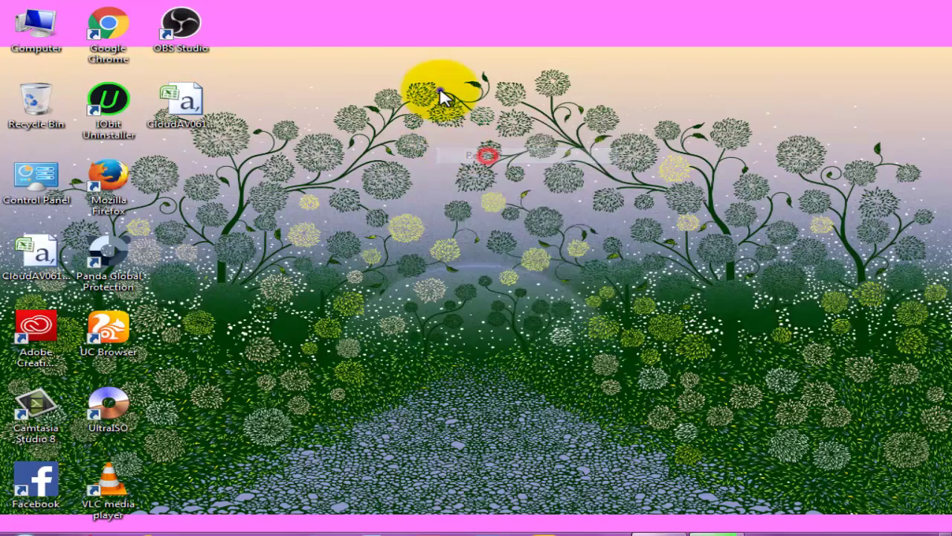
right_click(440, 87)
left_click(488, 134)
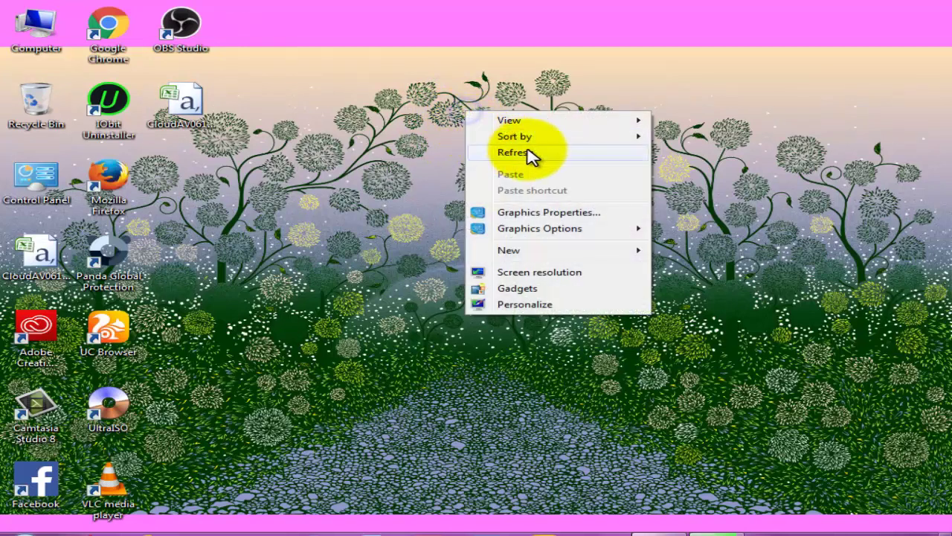
left_click(530, 152)
right_click(447, 103)
left_click(512, 146)
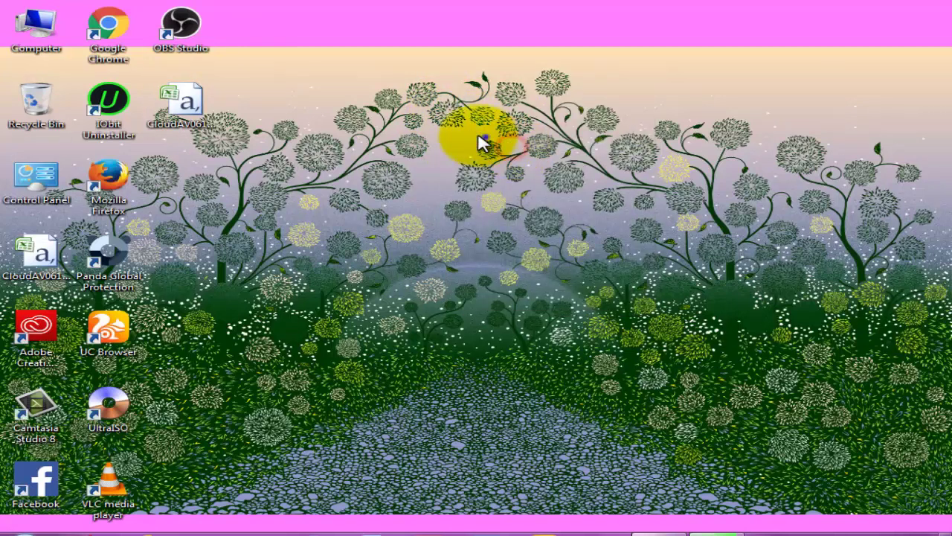
right_click(487, 134)
left_click(555, 182)
right_click(445, 154)
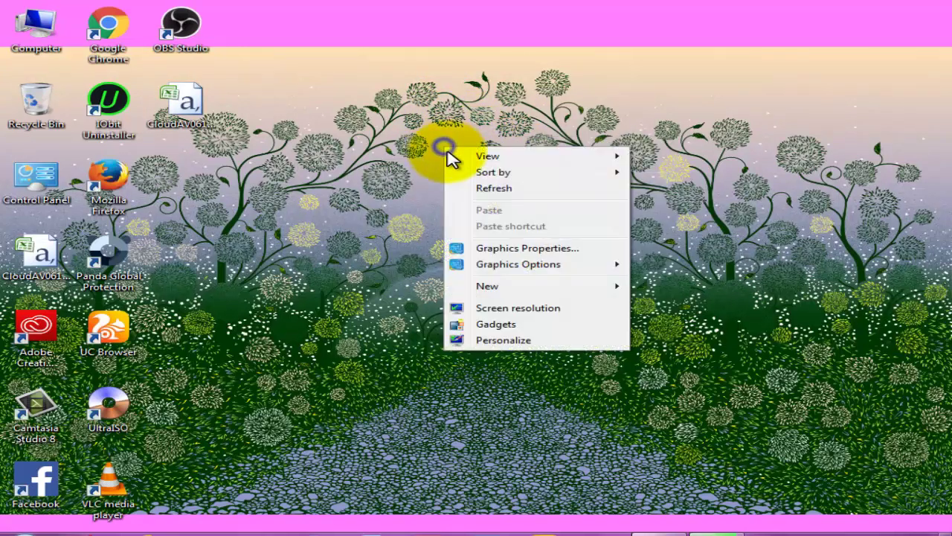
left_click(505, 190)
right_click(410, 119)
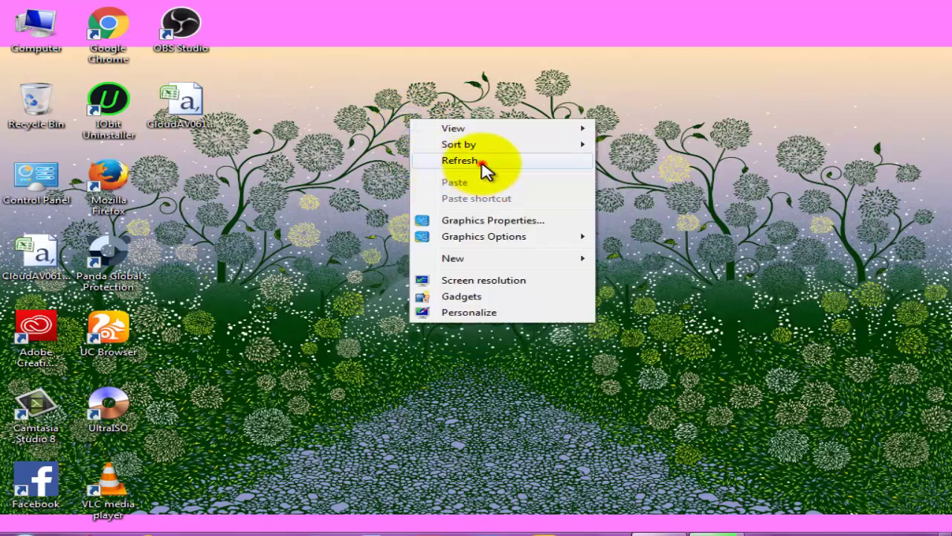
left_click(480, 171)
right_click(462, 149)
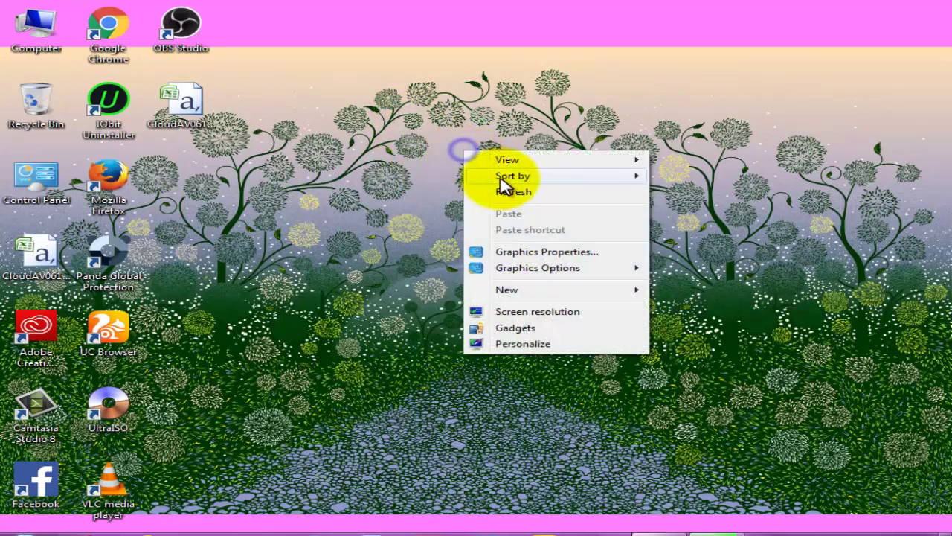
left_click(521, 189)
right_click(437, 138)
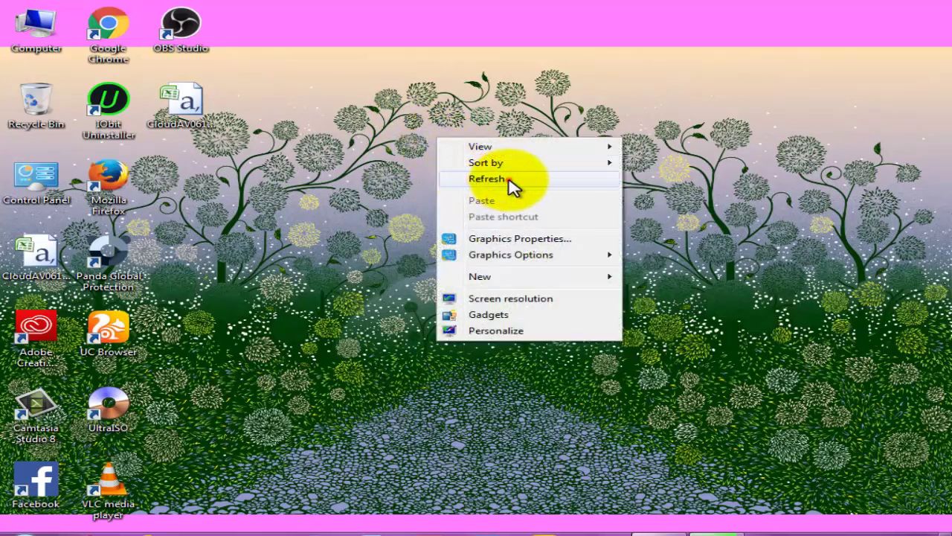
left_click(511, 184)
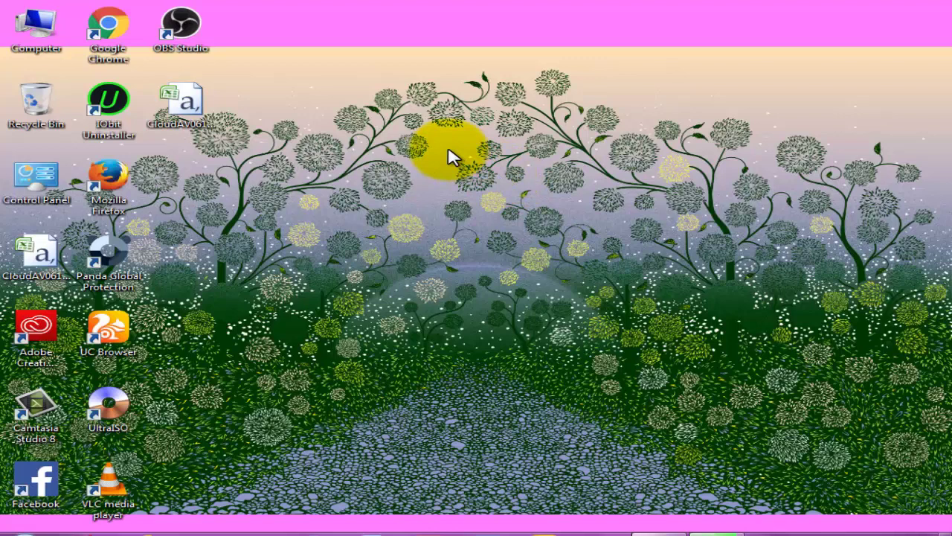
right_click(425, 134)
left_click(482, 172)
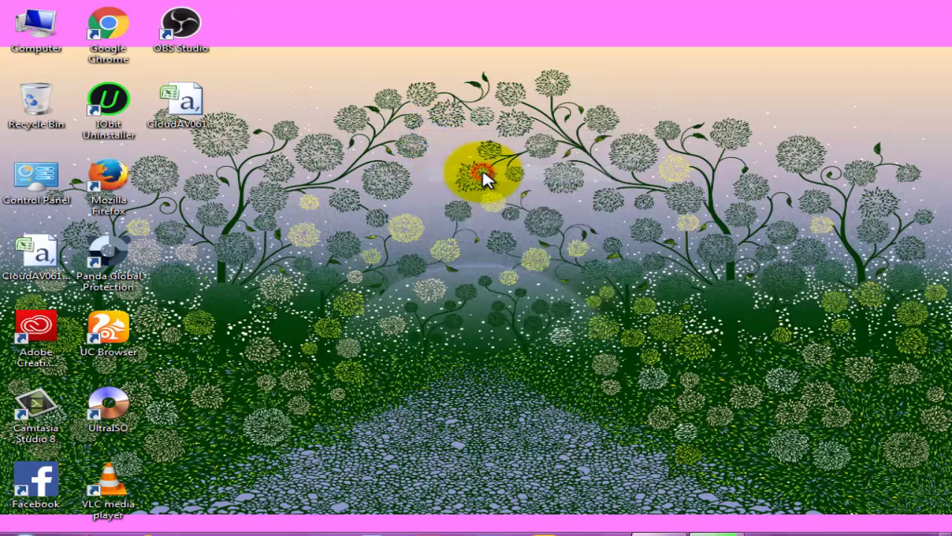